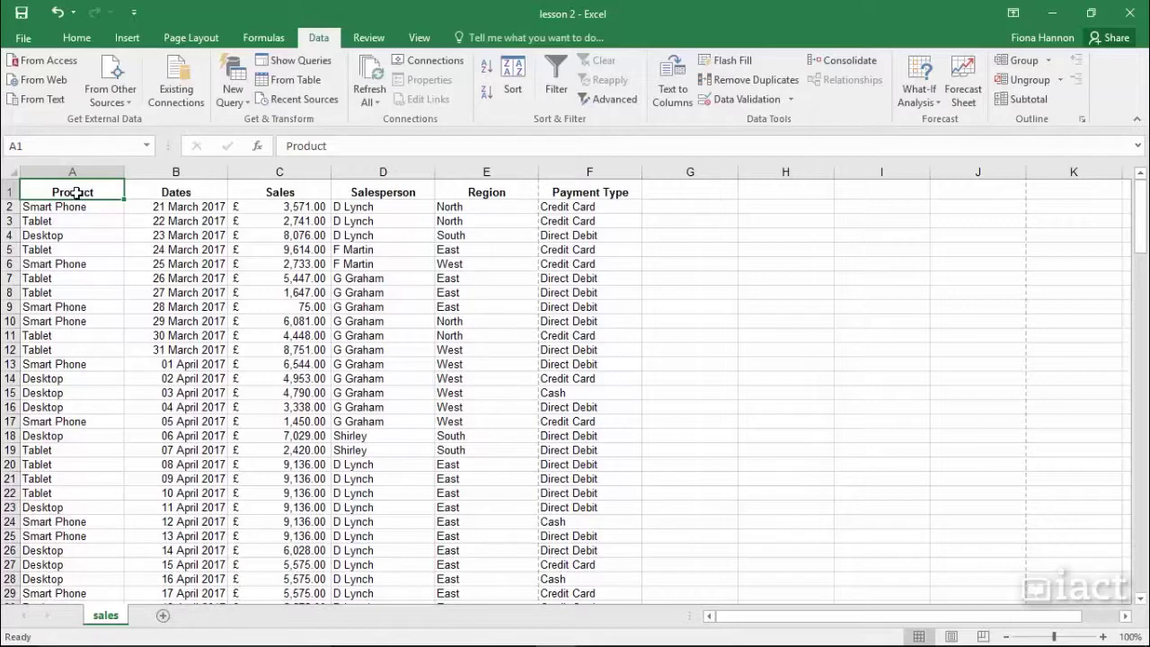
# - Go through the header cells in row 1 from Product to Payment Type to review the column headings
pyautogui.click(130, 194)
pyautogui.click(238, 193)
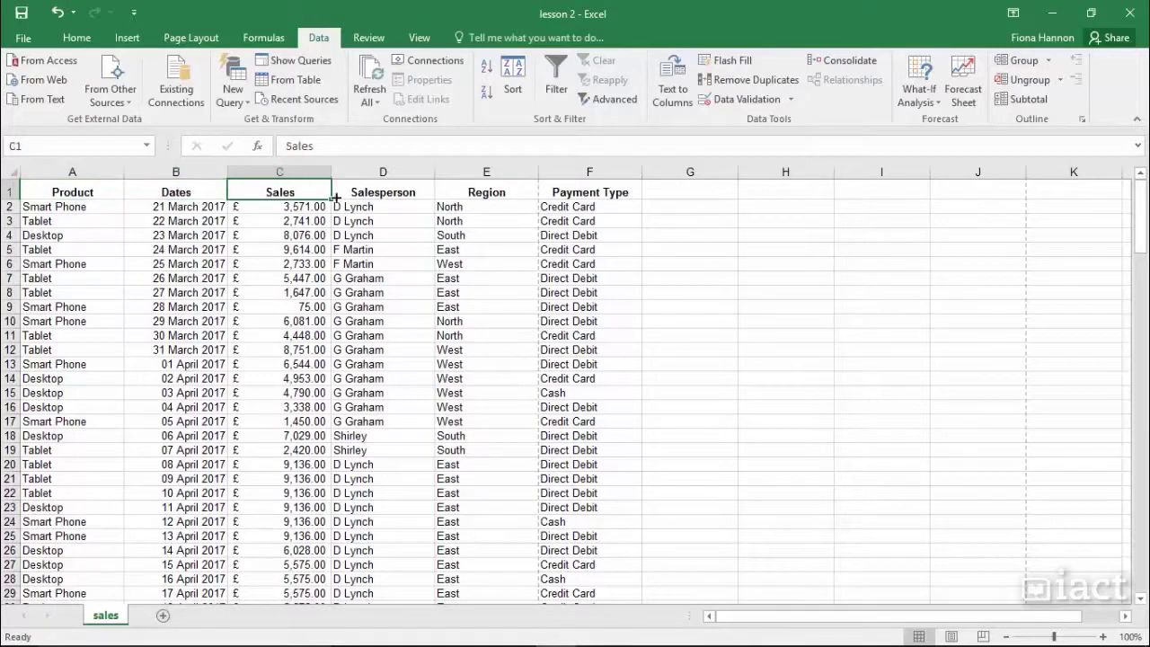
pyautogui.click(340, 192)
pyautogui.click(449, 194)
pyautogui.click(593, 194)
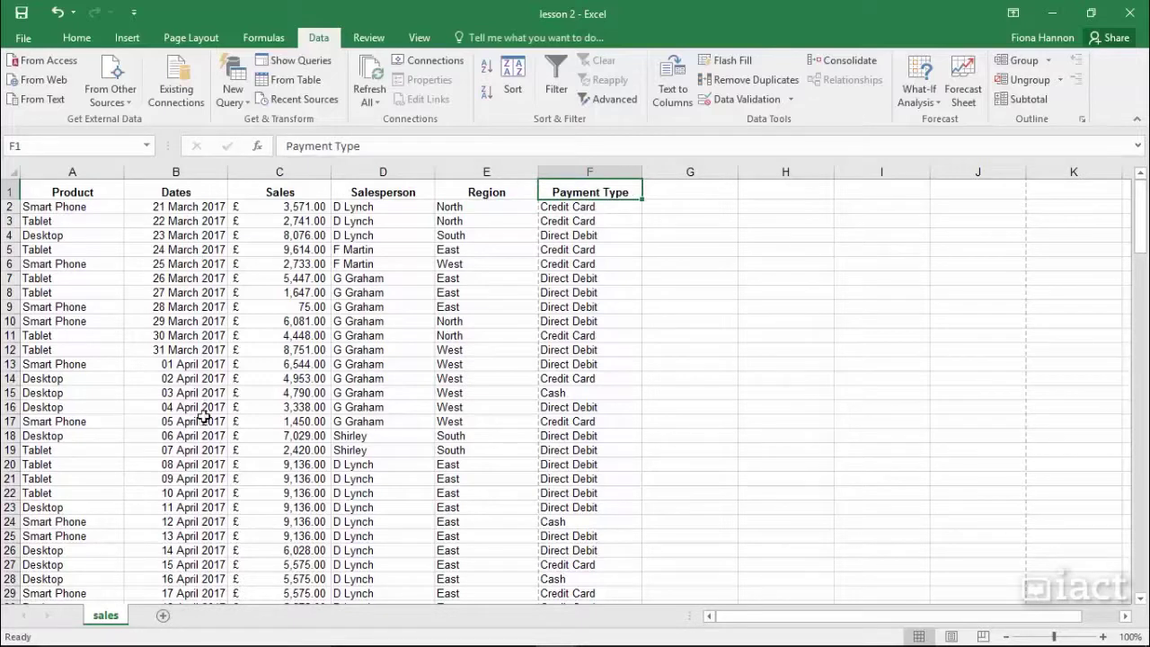
# - Select the whole sales data range to check its extent down to the last row, and deselect it again
pyautogui.click(254, 295)
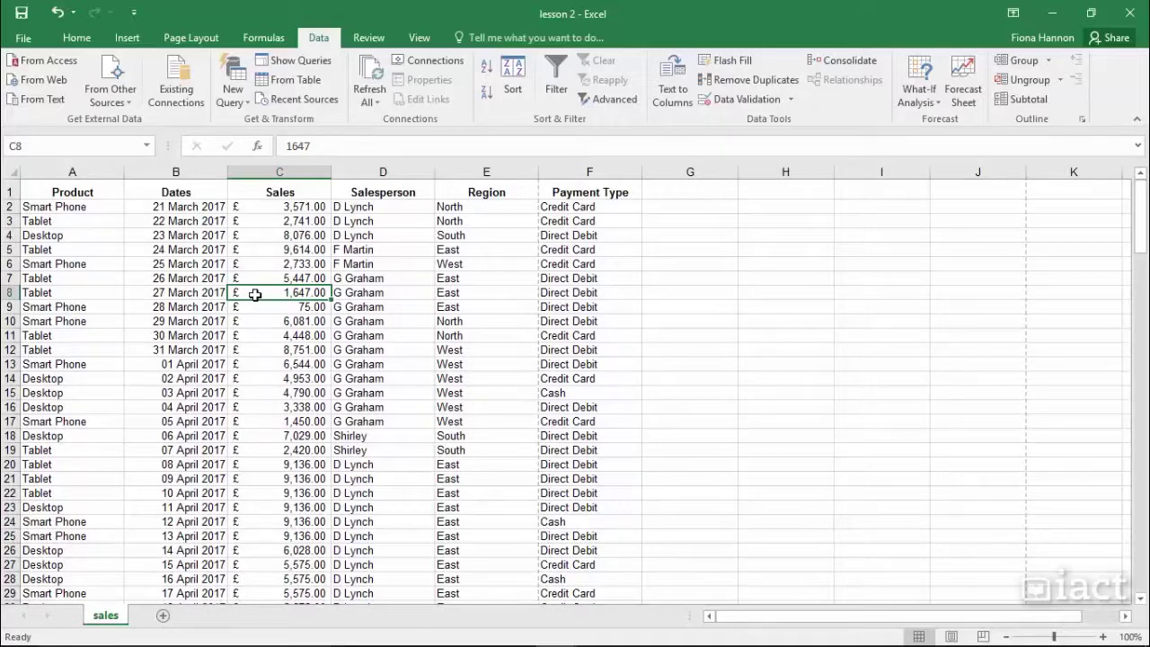
pyautogui.hotkey('ctrl', 'a')
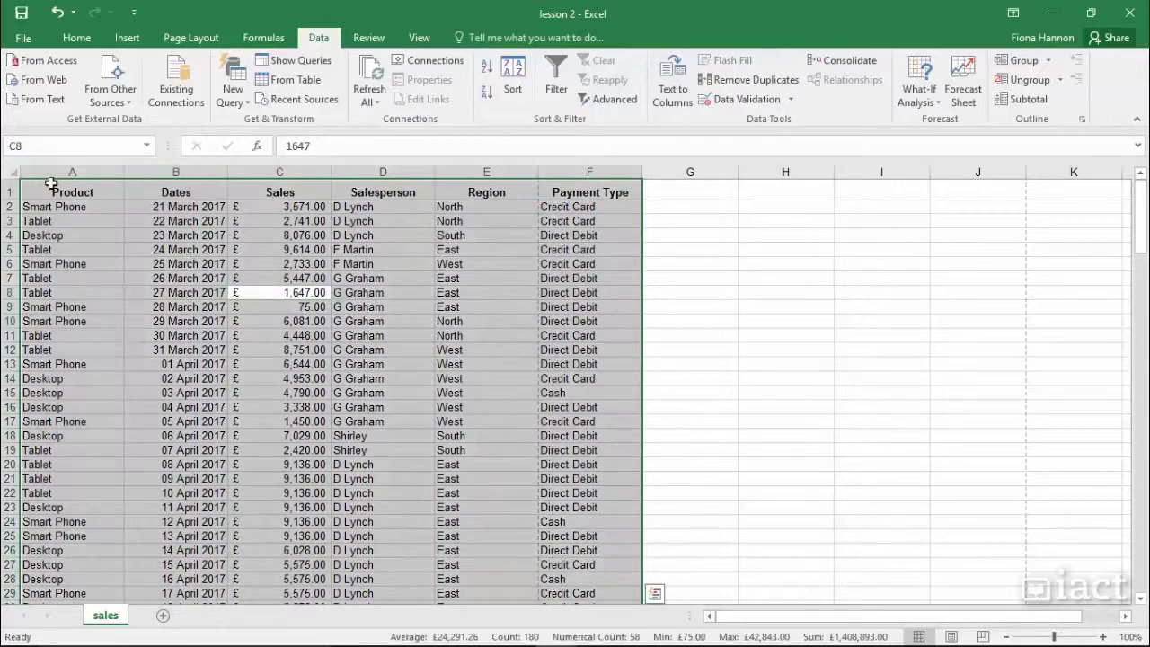
pyautogui.scroll(-4, 596, 390)
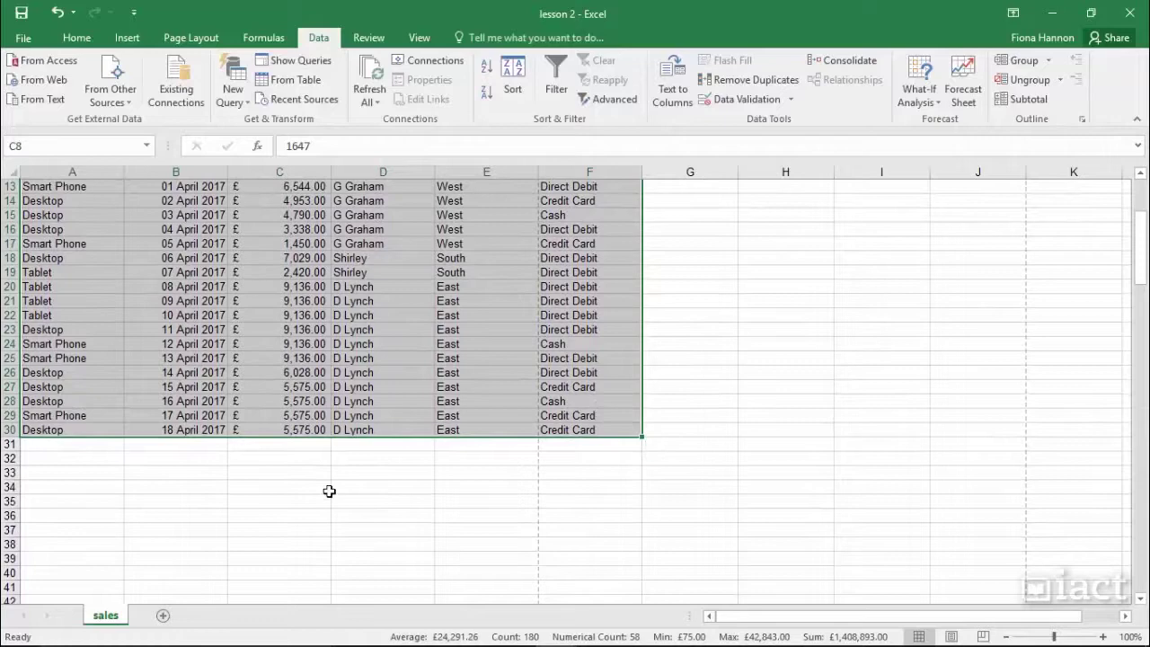
pyautogui.scroll(2, 528, 350)
pyautogui.scroll(2, 529, 350)
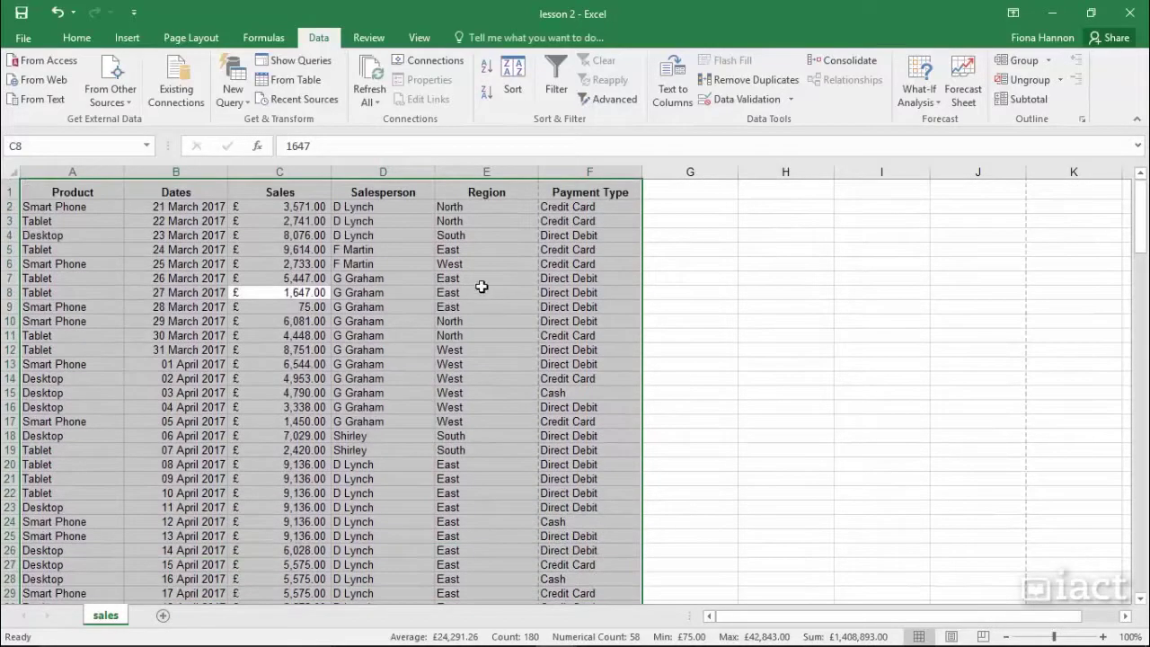
pyautogui.click(482, 287)
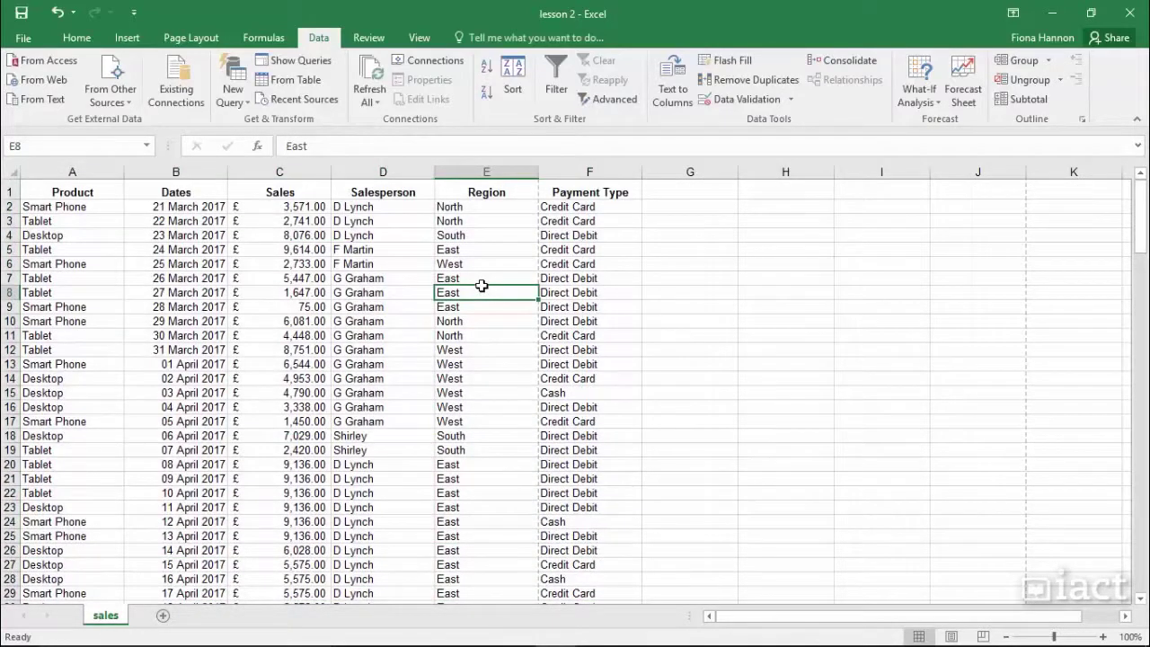
# - Turn on filtering for the sales list with a single cell in the Salesperson column selected
pyautogui.click(377, 282)
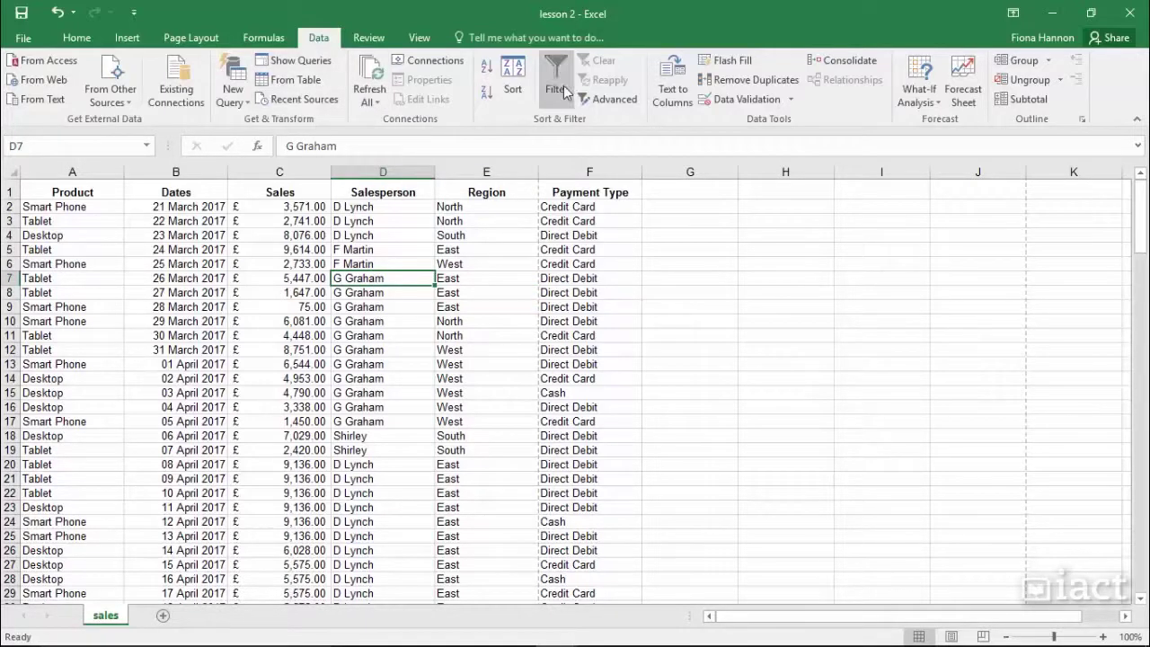
pyautogui.click(374, 247)
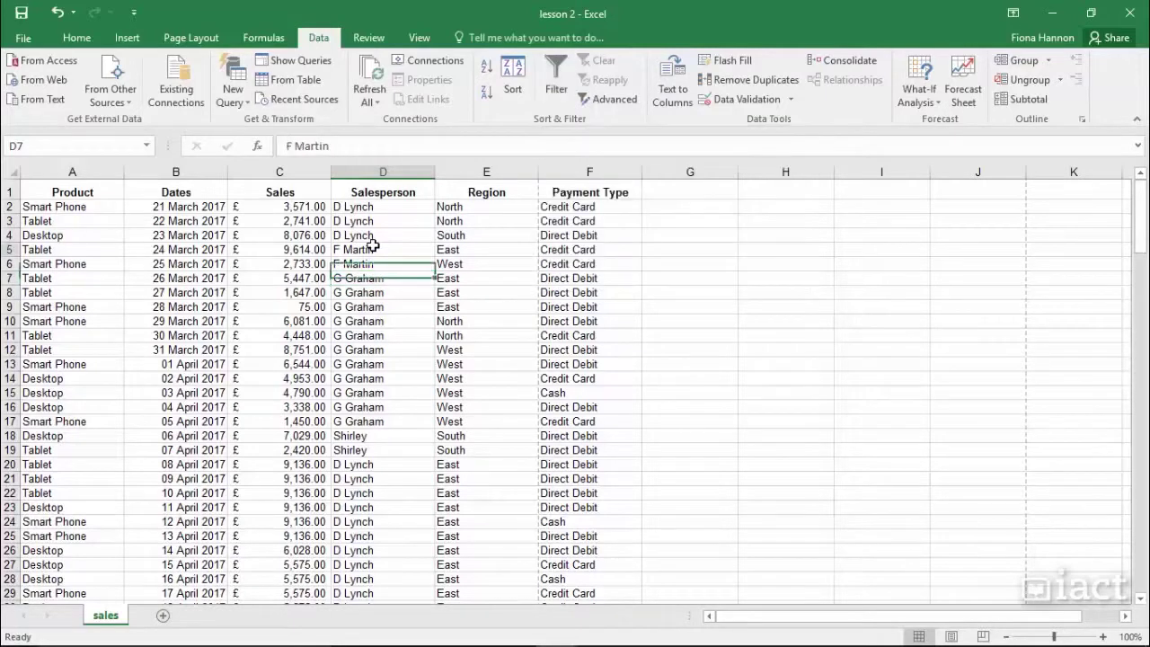
pyautogui.click(357, 307)
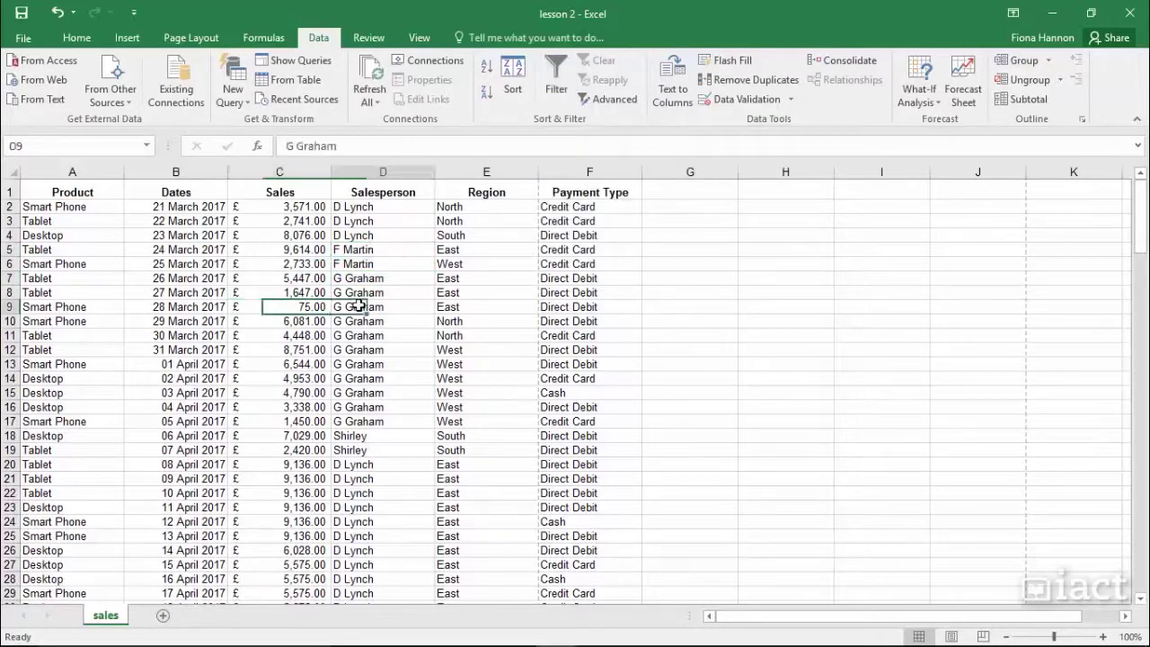
pyautogui.click(554, 80)
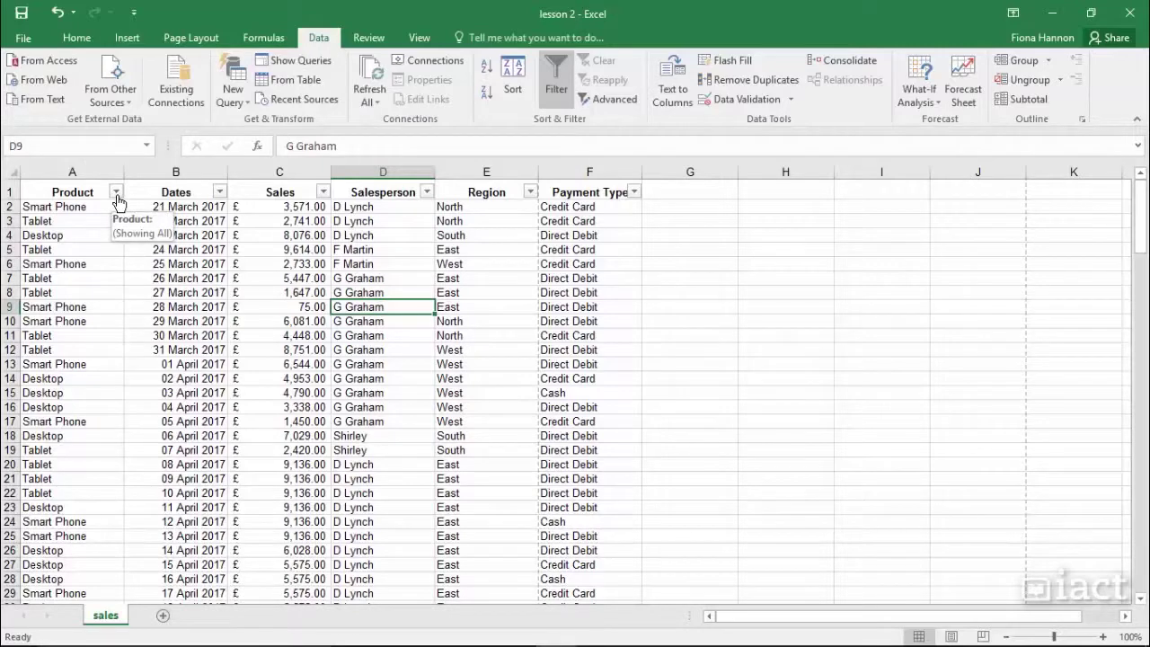
# - Filter the Product column to show only Desktop rows, and clear the Product filter again
pyautogui.click(116, 196)
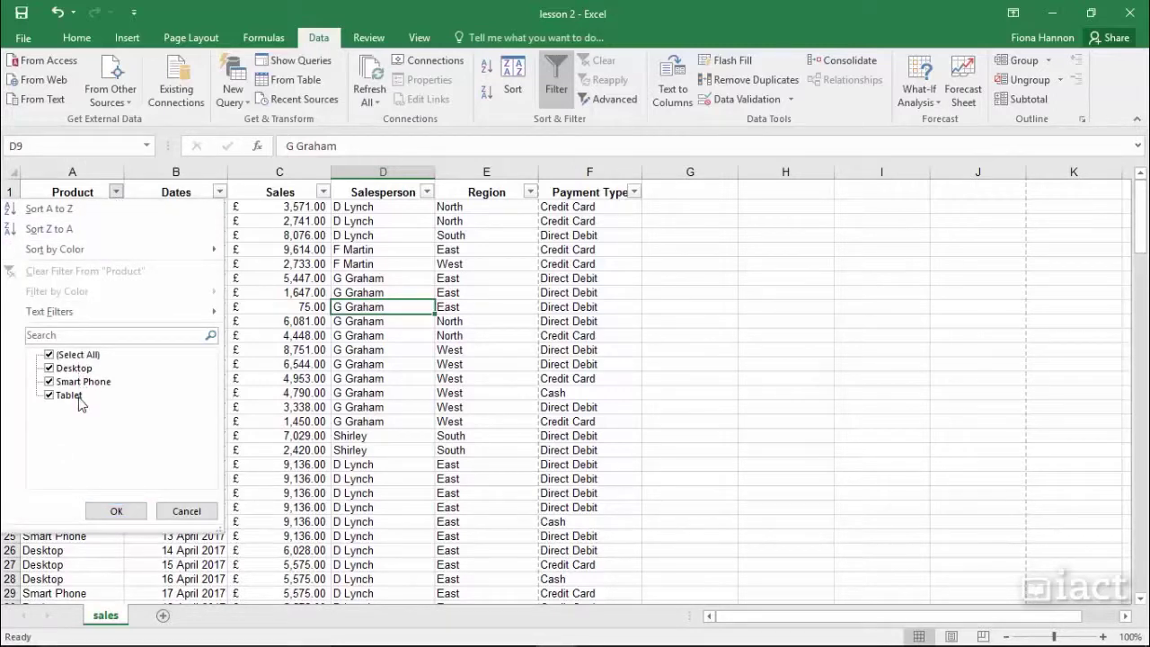
pyautogui.click(48, 356)
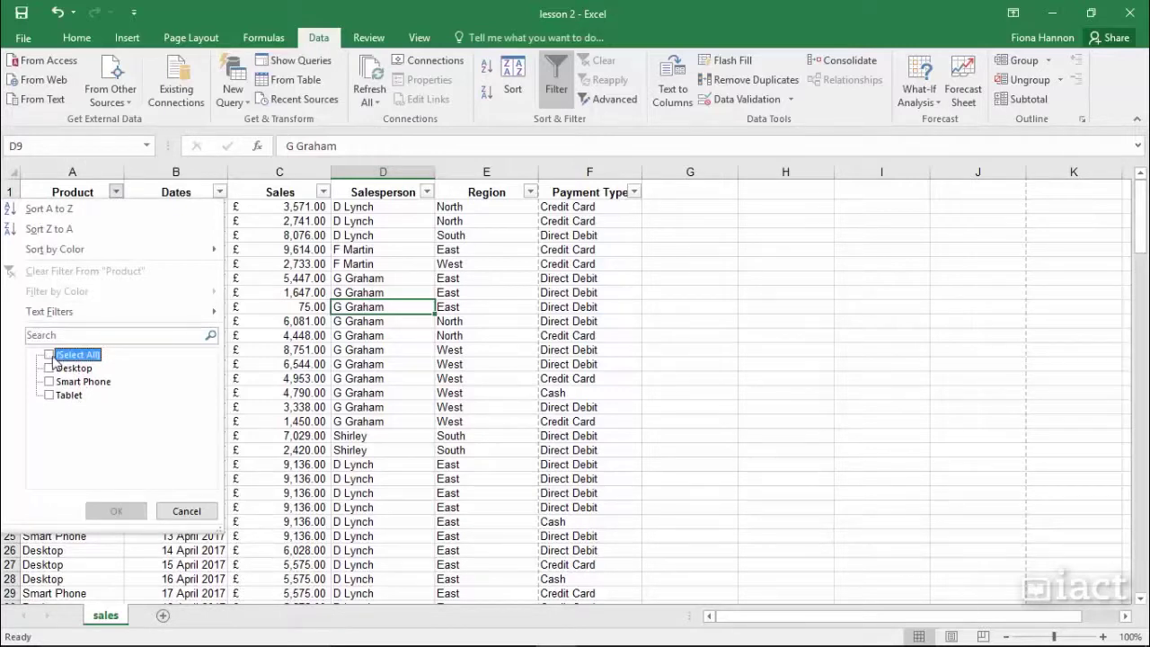
pyautogui.click(50, 369)
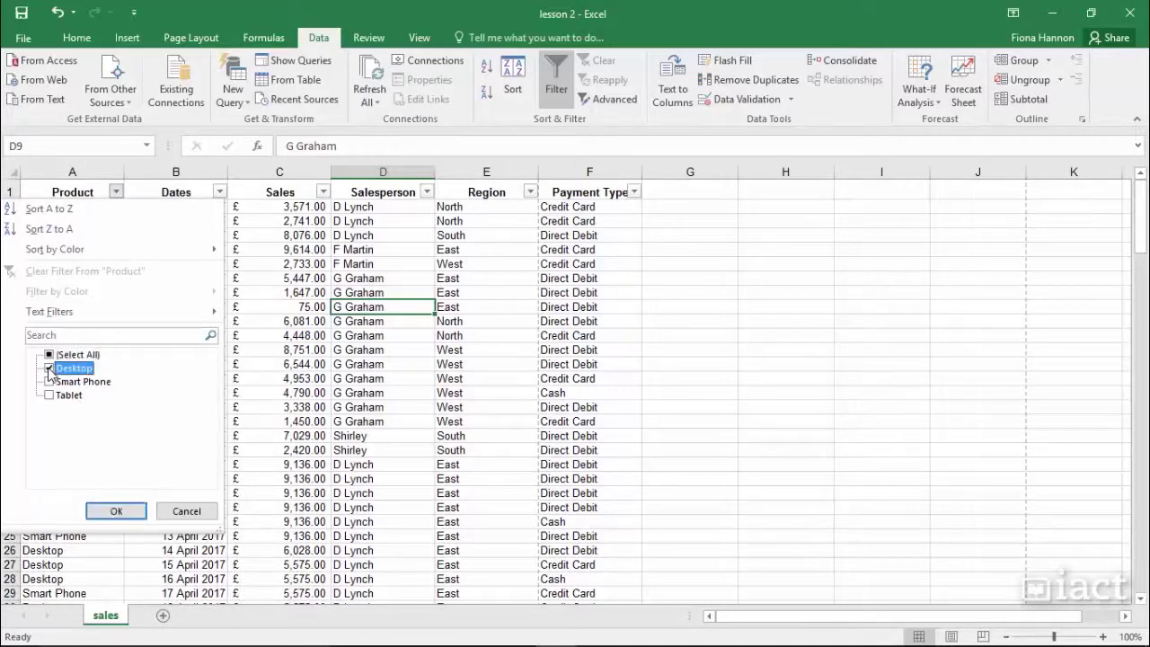
pyautogui.click(117, 511)
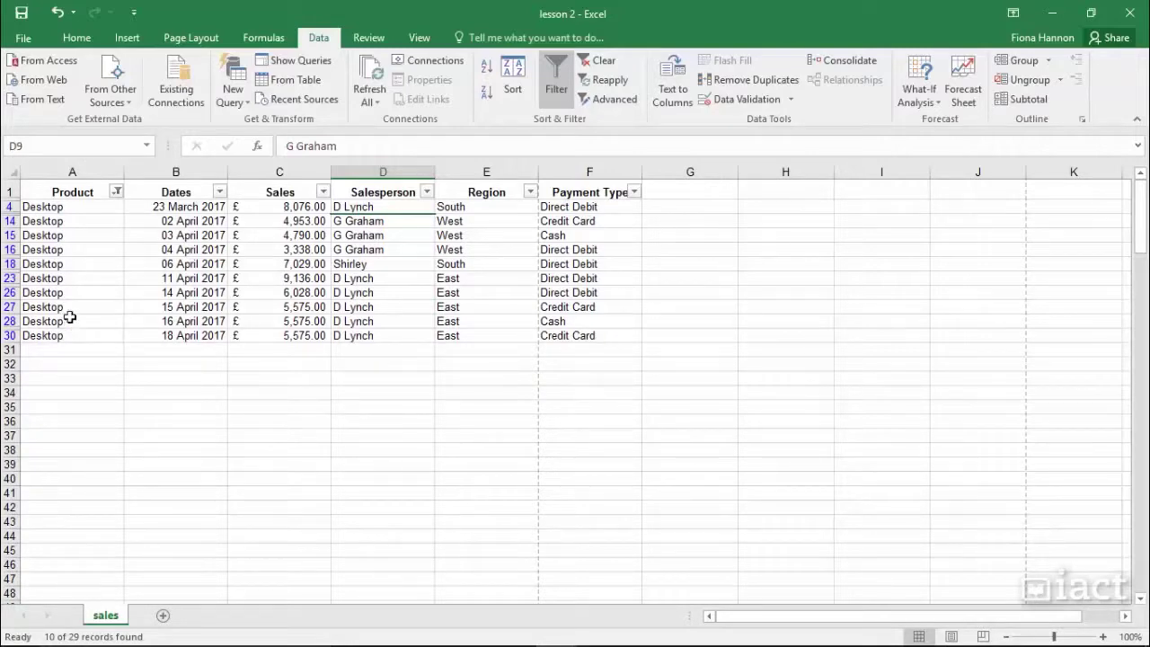
pyautogui.click(117, 195)
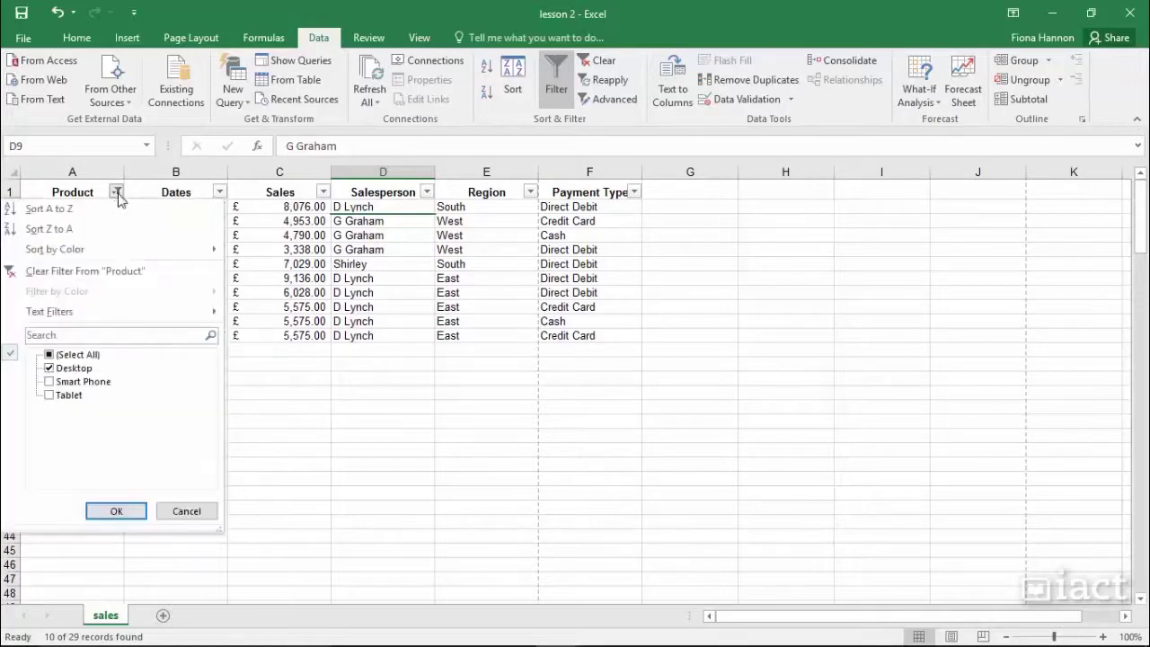
pyautogui.click(118, 276)
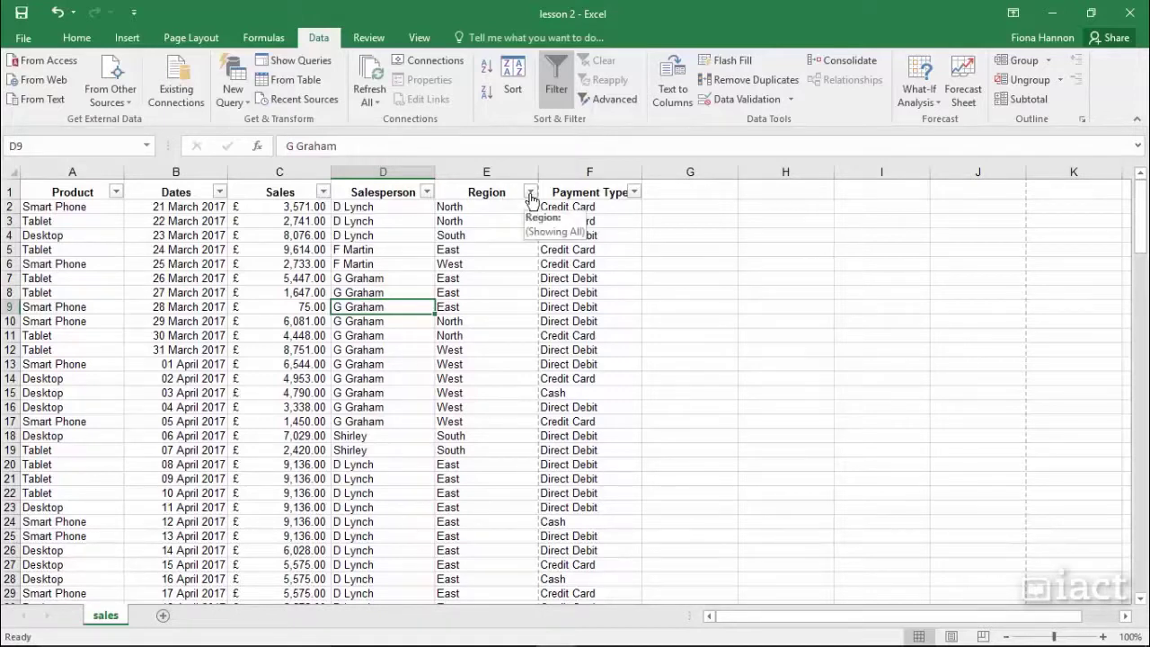
# - Filter the Region column to show only the North region
pyautogui.click(531, 194)
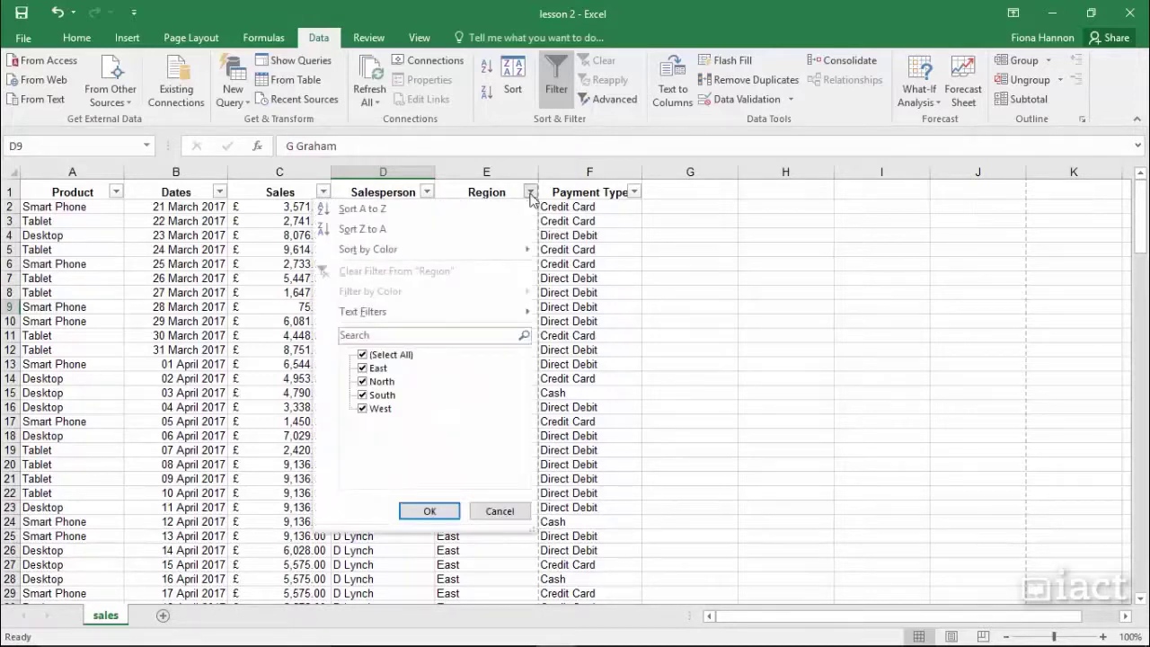
pyautogui.click(363, 356)
pyautogui.click(363, 381)
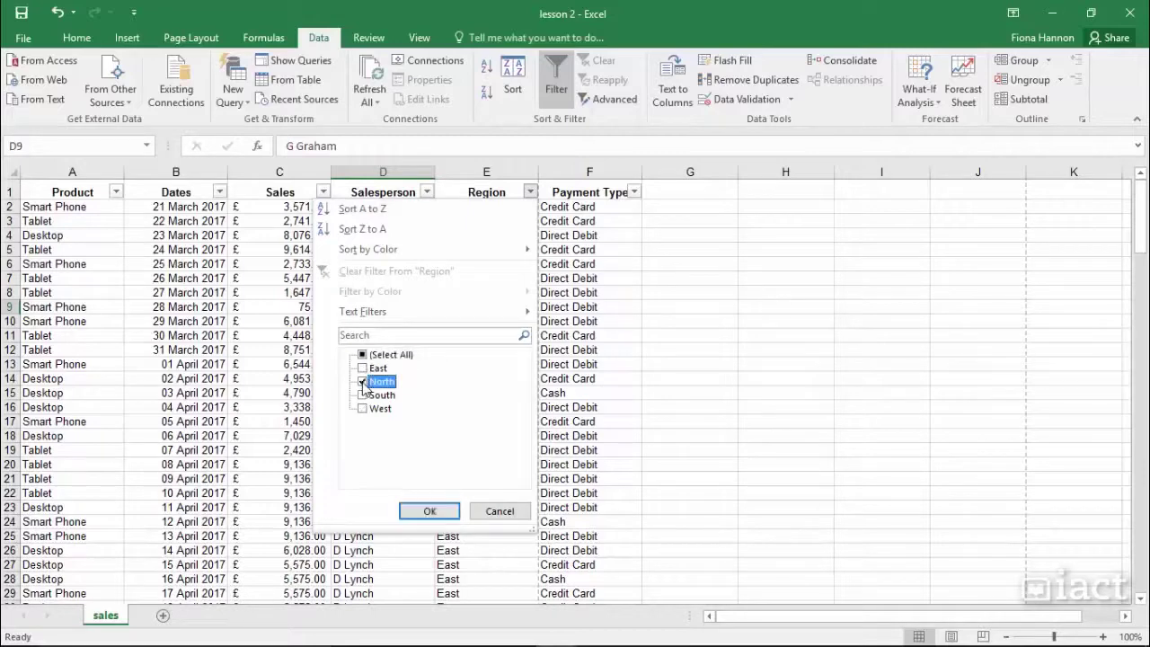
pyautogui.click(424, 512)
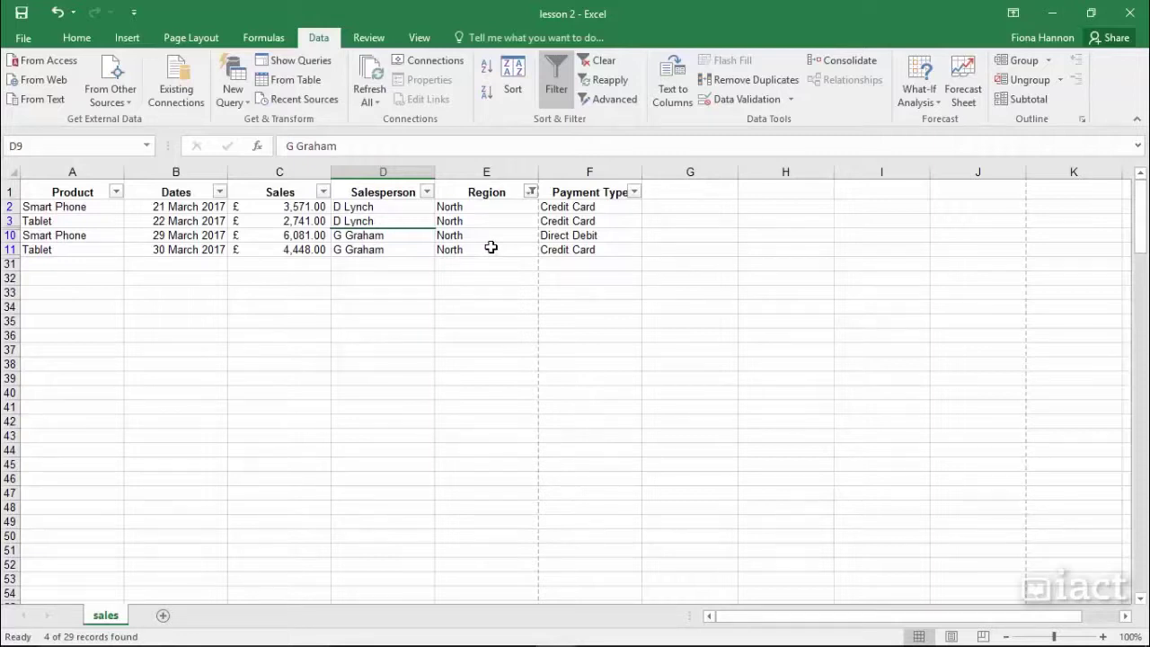
# - Extend the Region filter to include South as well as North
pyautogui.moveTo(532, 198)
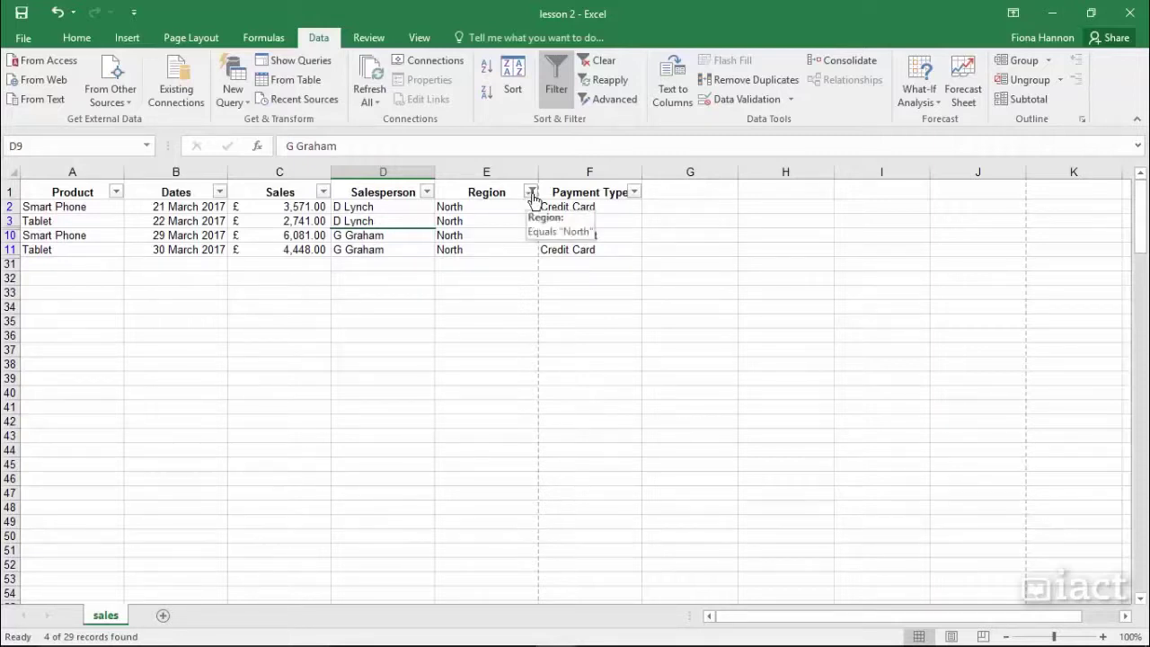
pyautogui.click(532, 192)
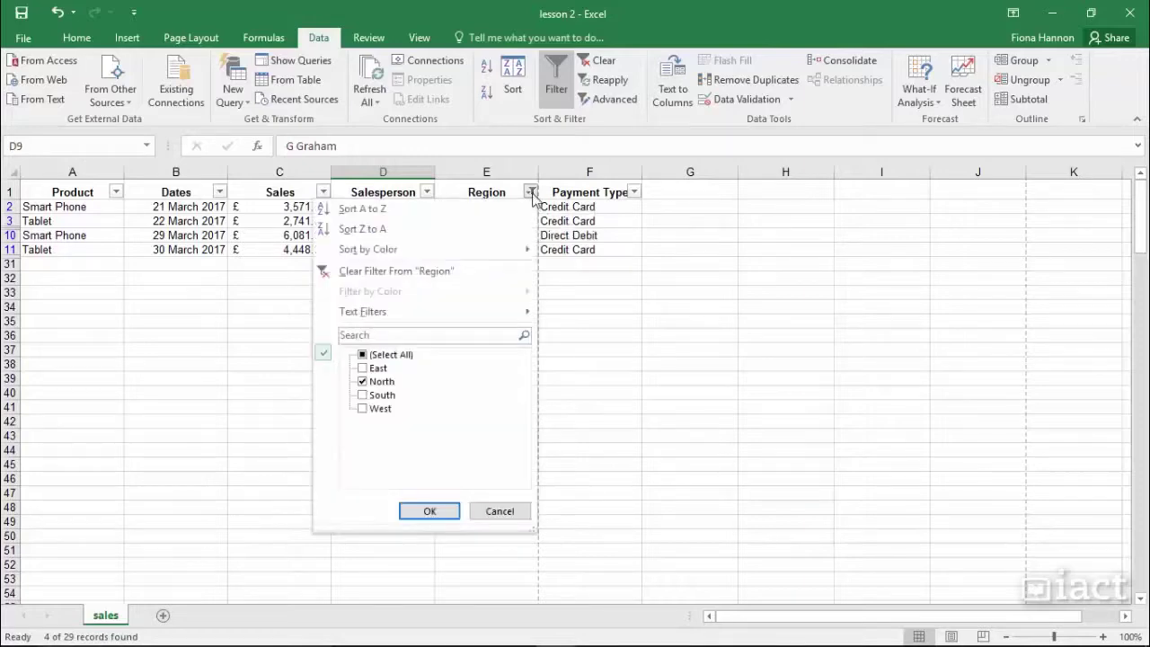
pyautogui.click(365, 396)
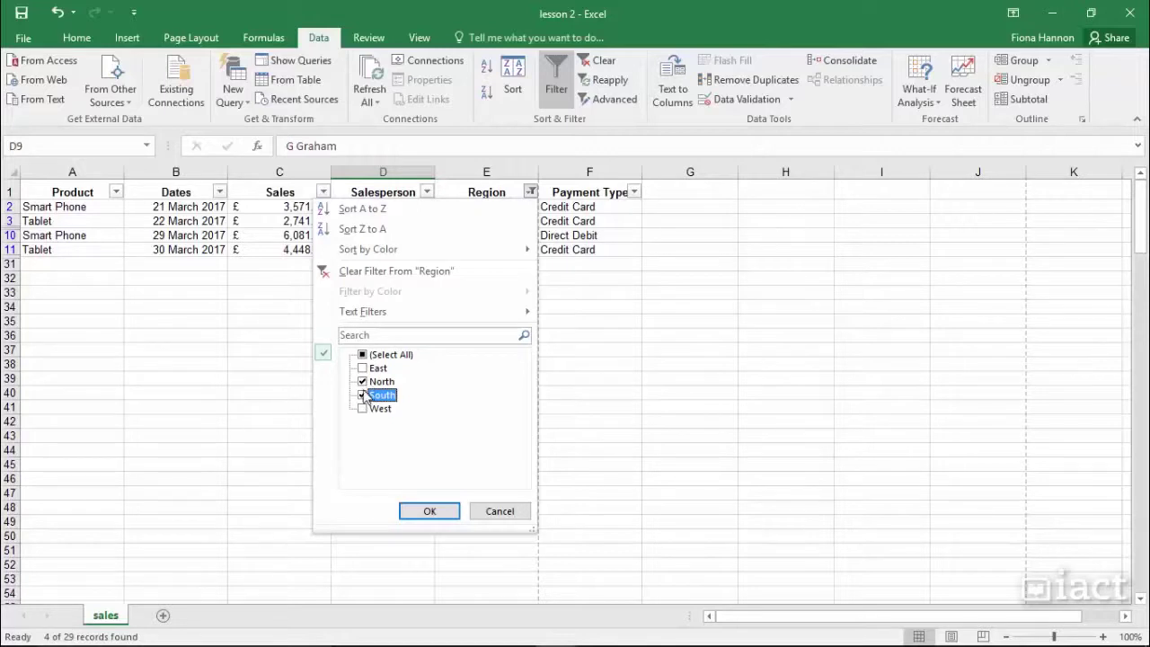
pyautogui.click(430, 511)
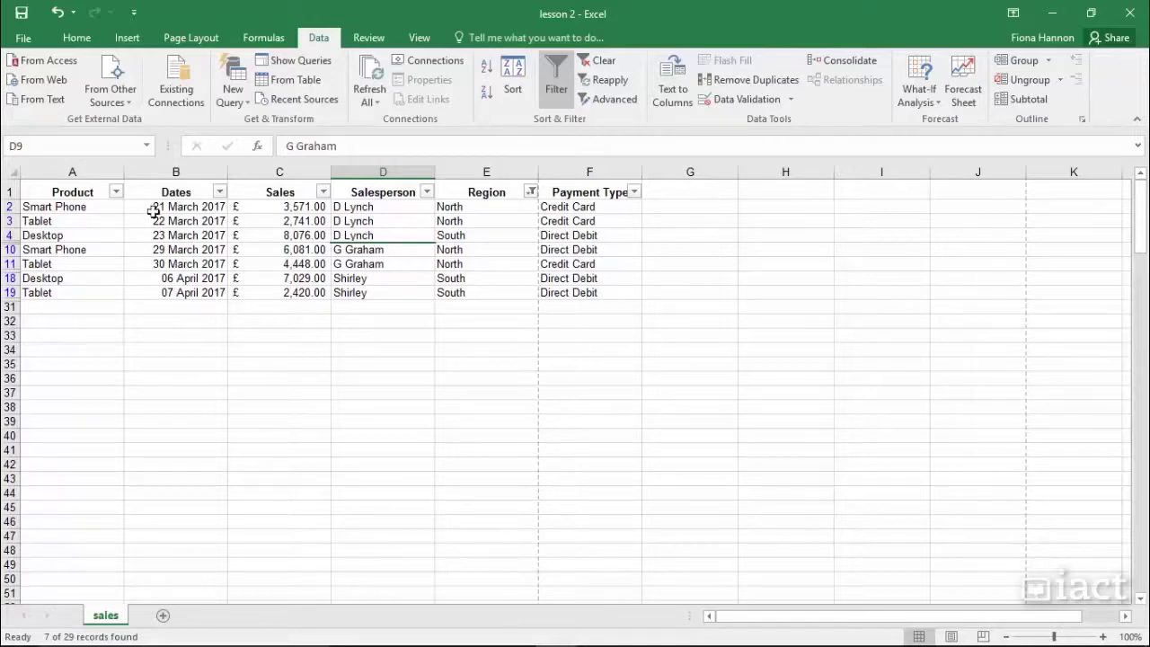
# - Add a filter on the Product column that shows only Smart Phone rows
pyautogui.click(116, 193)
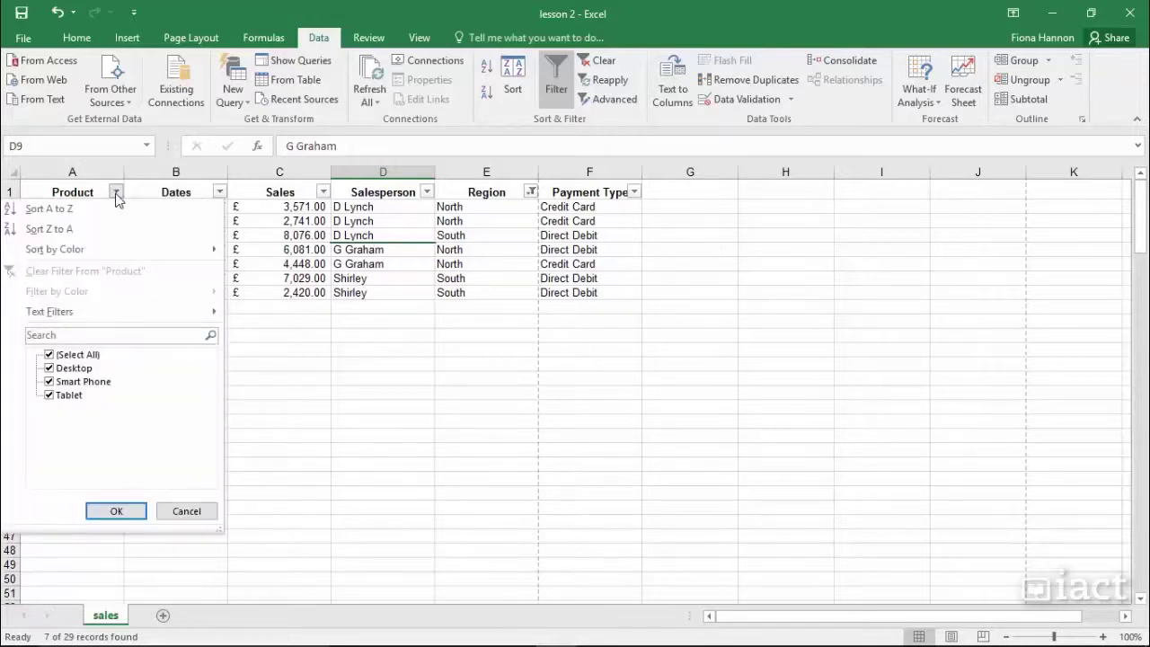
pyautogui.click(48, 355)
pyautogui.click(49, 382)
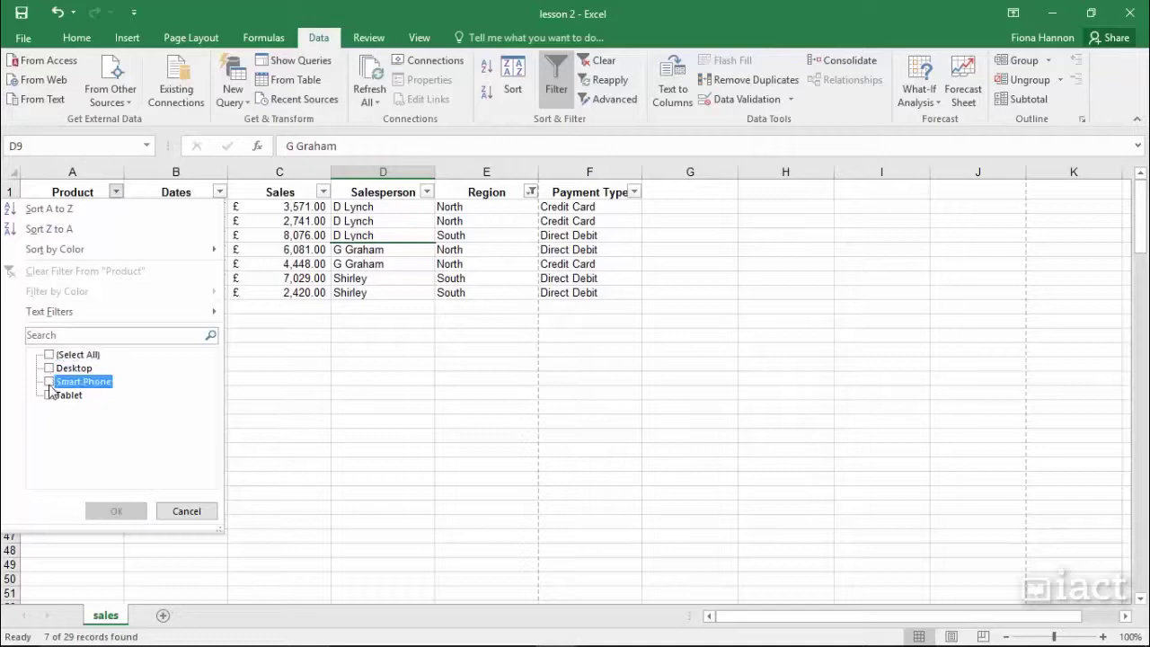
pyautogui.click(116, 511)
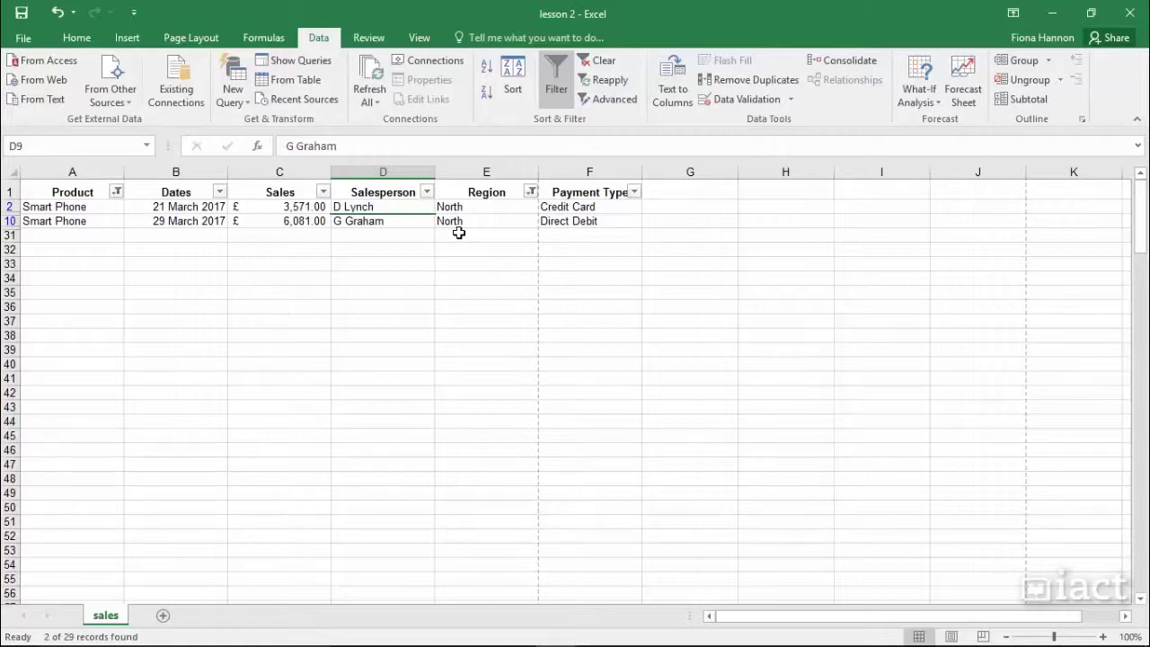
# - Clear the Product and Region filters together to restore the full sales list
pyautogui.click(116, 192)
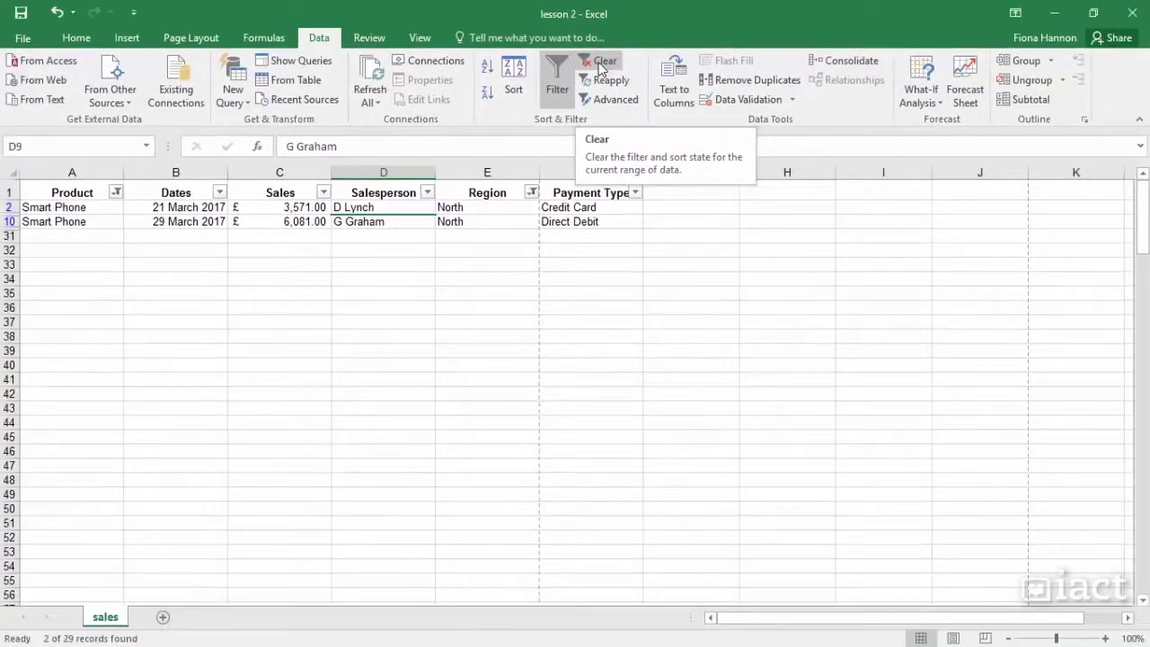
pyautogui.click(600, 67)
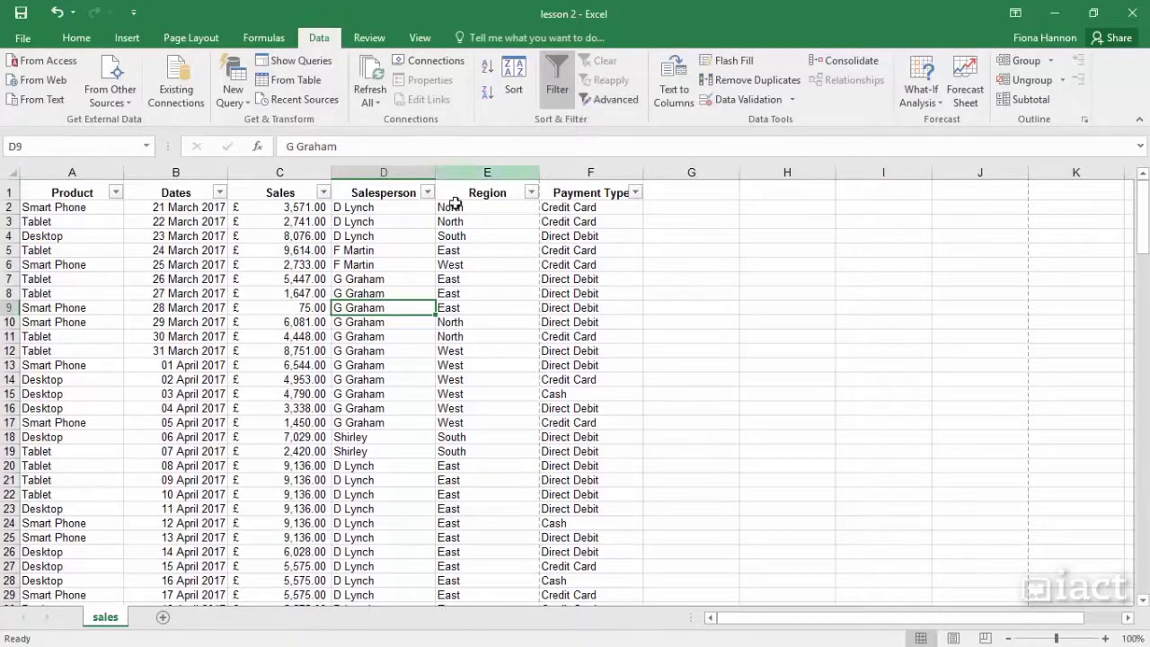
pyautogui.click(374, 238)
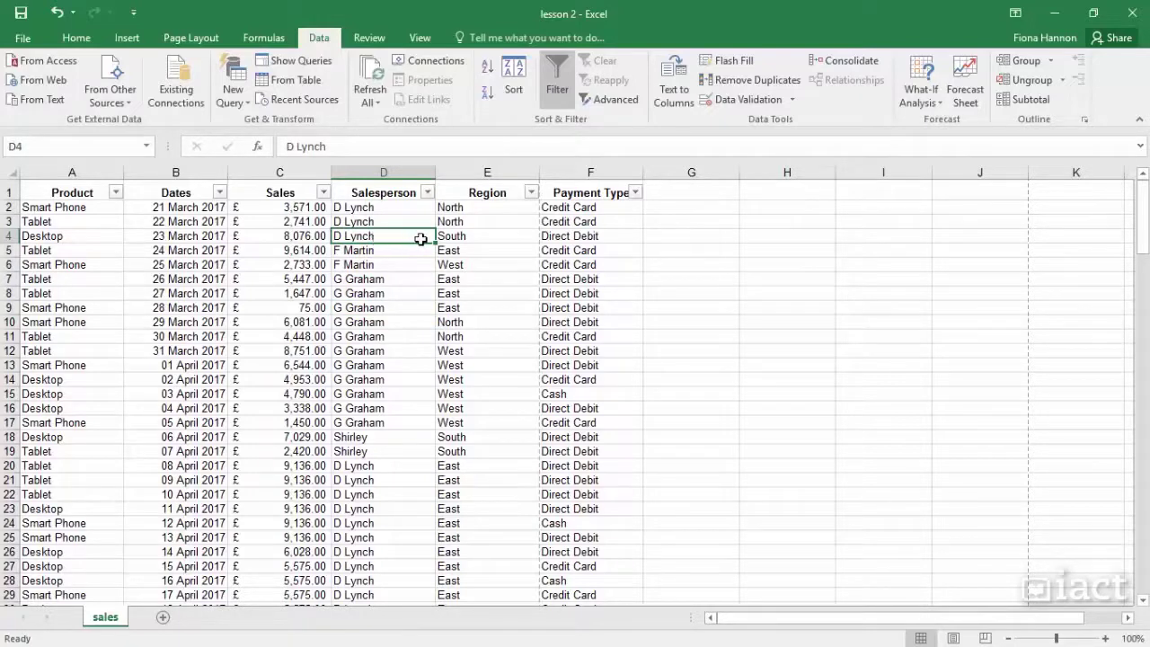
# - Filter the Payment Type column to show only Cash sales
pyautogui.click(635, 192)
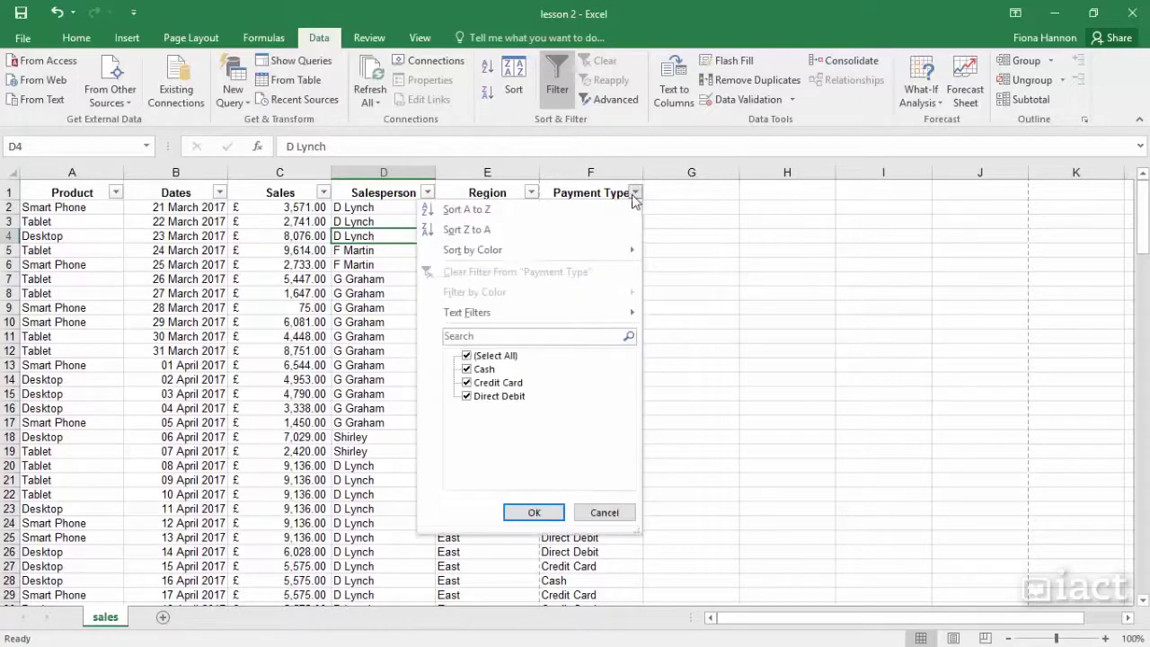
pyautogui.click(467, 356)
pyautogui.click(468, 369)
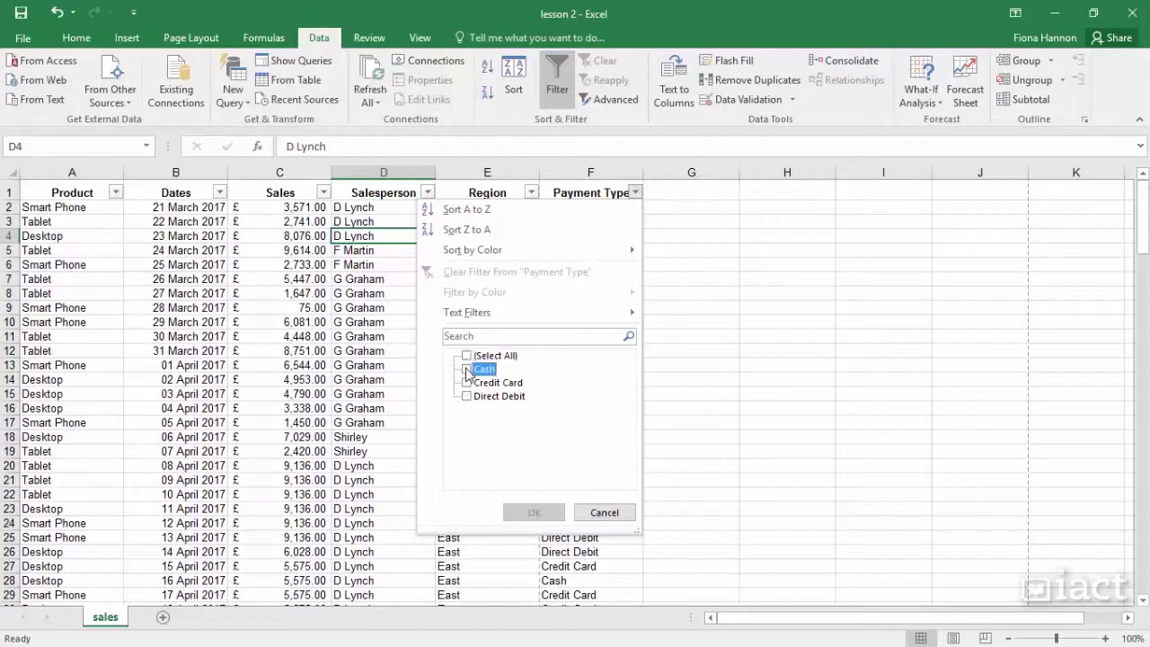
pyautogui.click(532, 512)
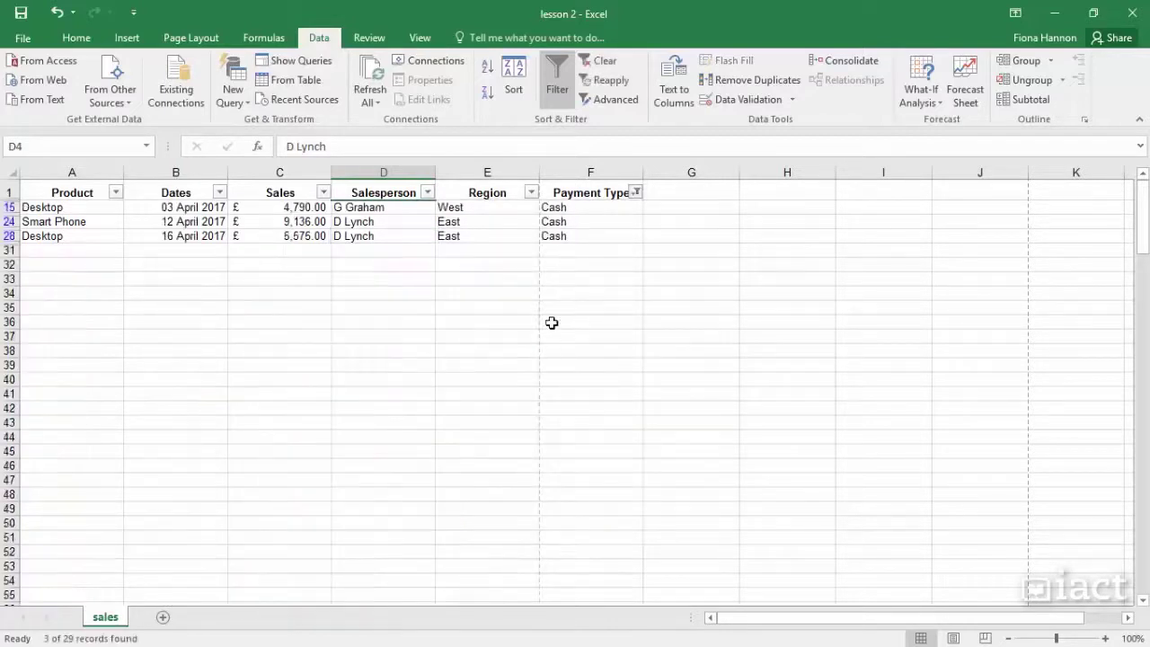
pyautogui.click(574, 228)
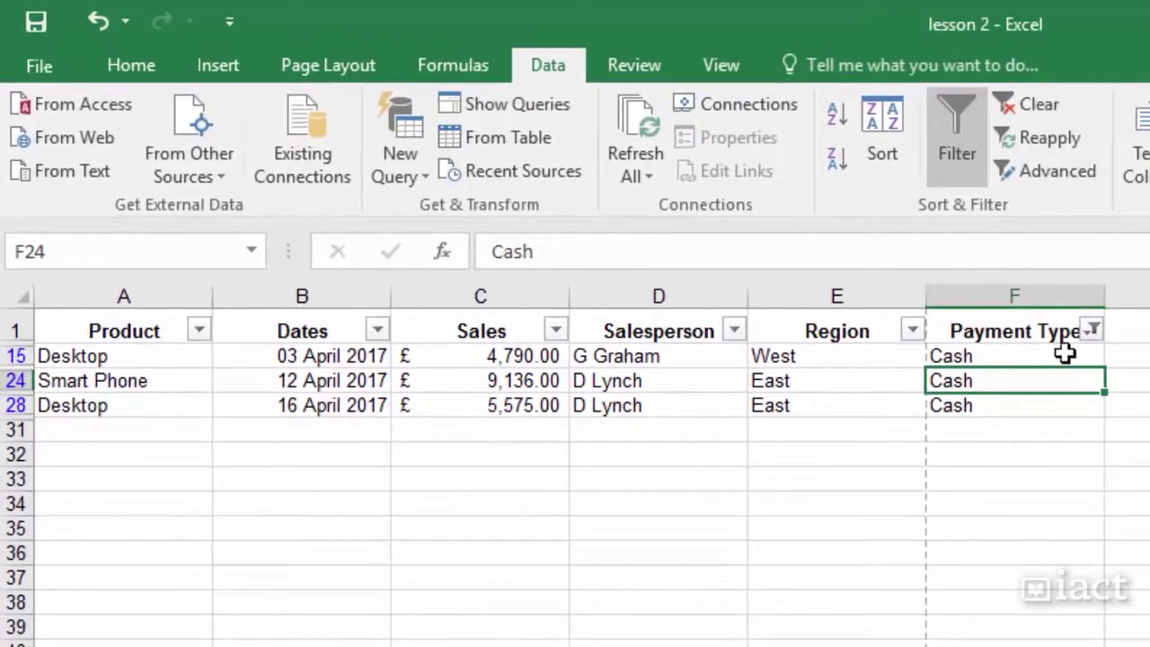
pyautogui.moveTo(1093, 343)
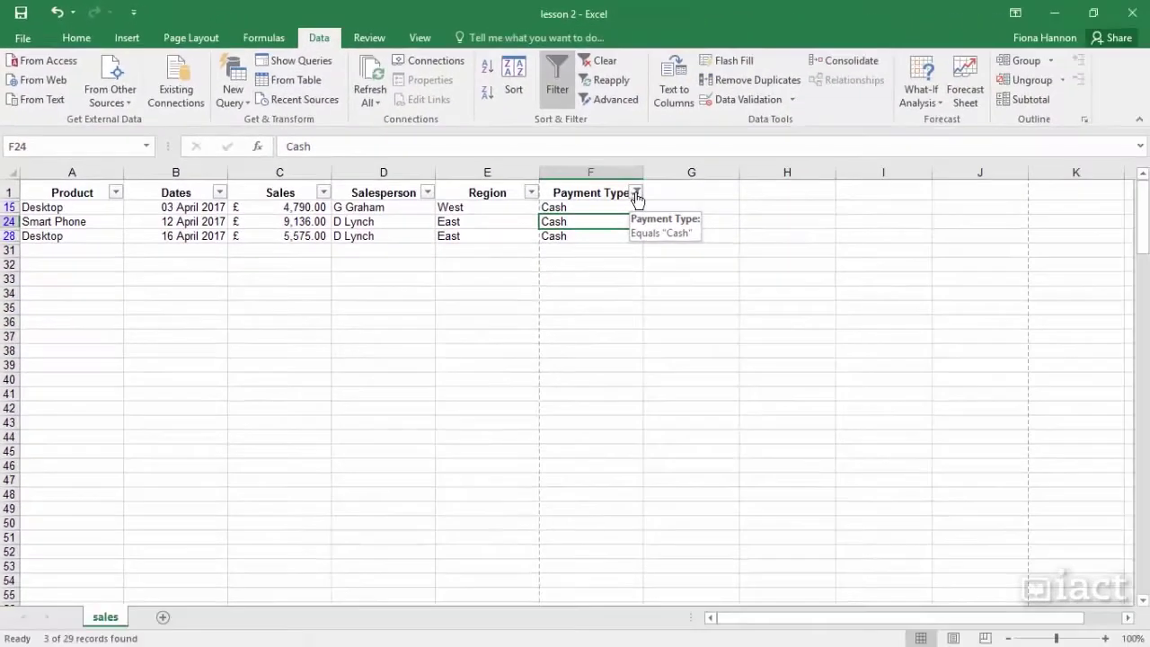
# - Clear the filter from the Payment Type column to show every sales record
pyautogui.click(636, 193)
pyautogui.click(557, 275)
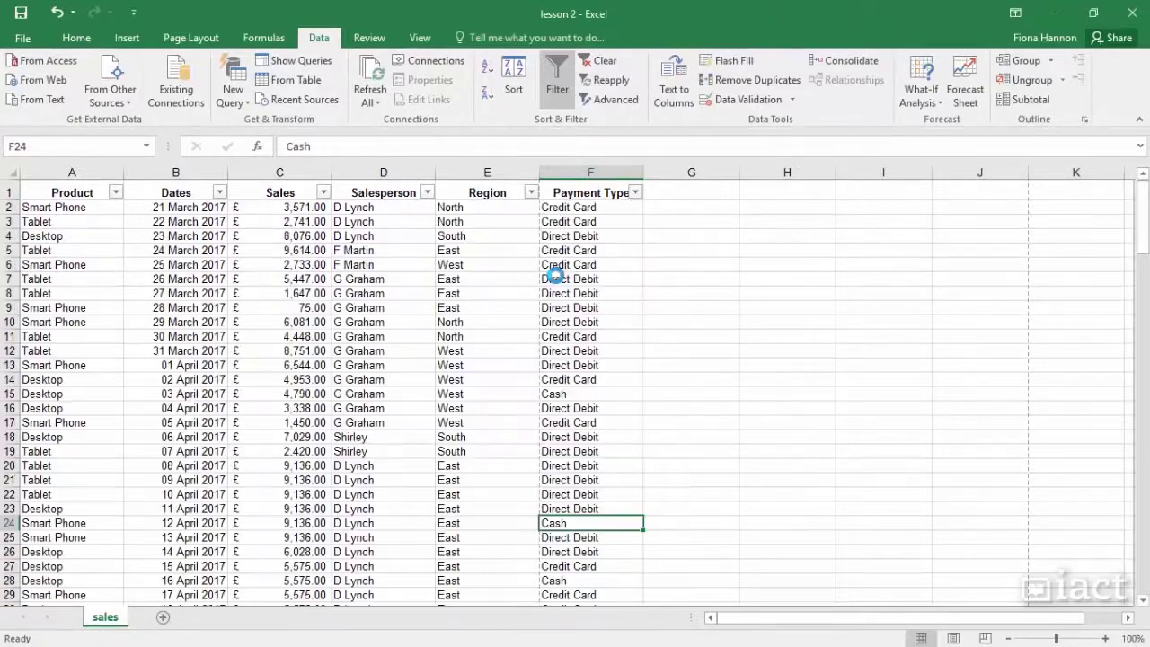
# - Examine the number filter conditions offered for the Sales column without applying one
pyautogui.click(284, 239)
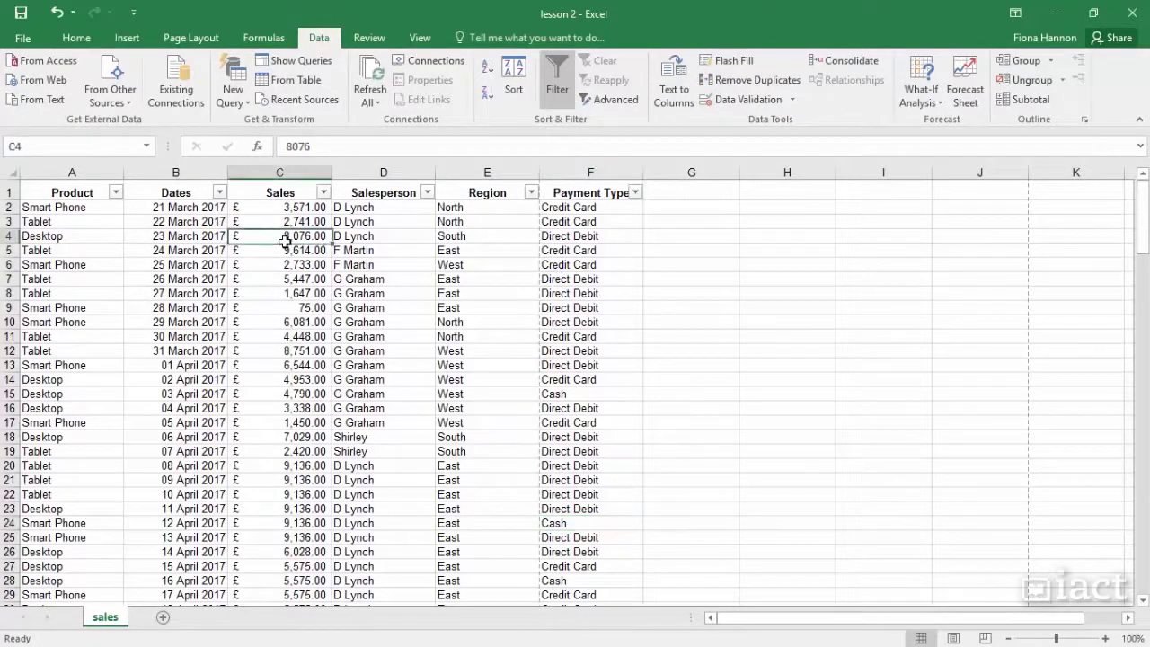
pyautogui.click(184, 236)
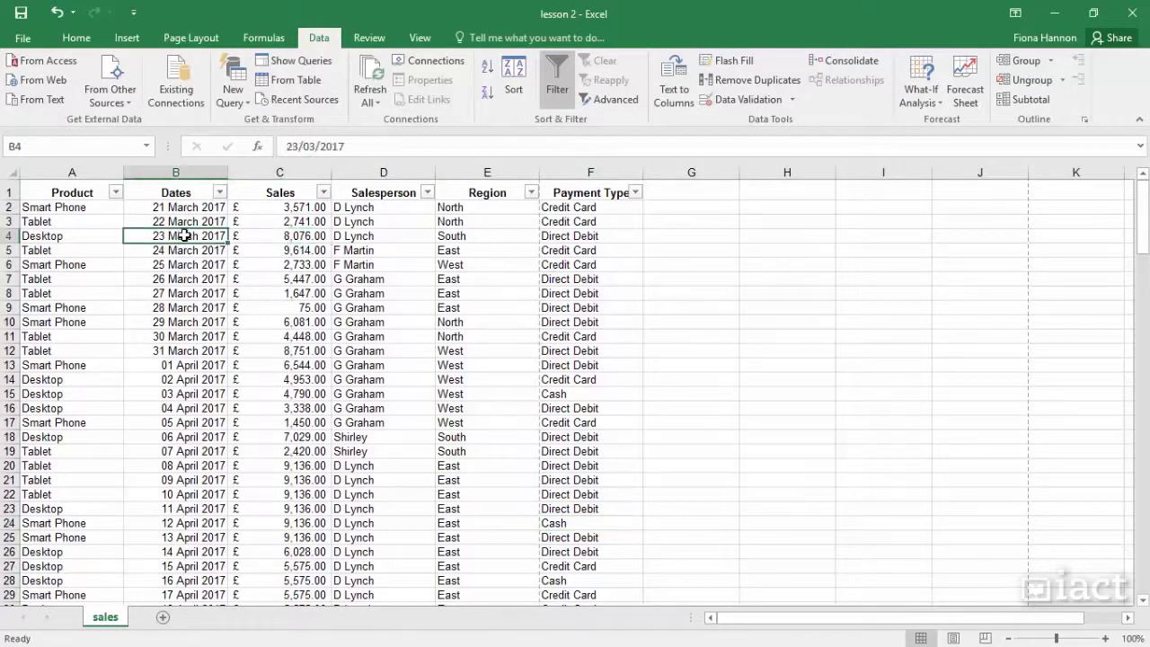
pyautogui.click(287, 237)
pyautogui.click(323, 194)
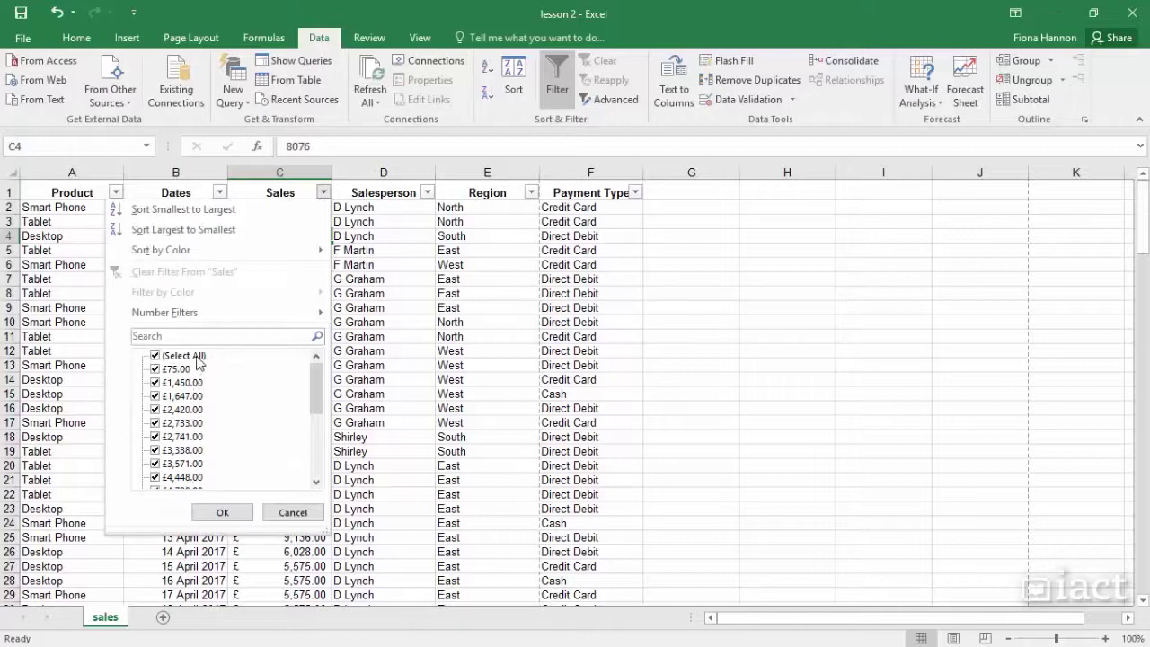
pyautogui.moveTo(206, 320)
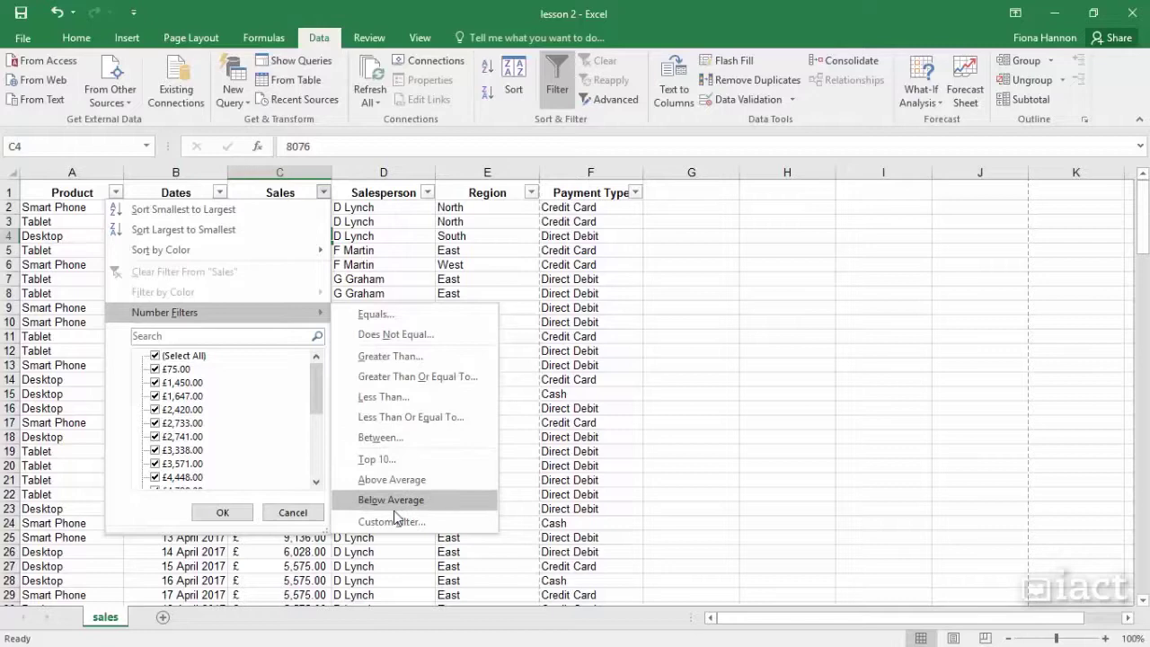
pyautogui.click(219, 192)
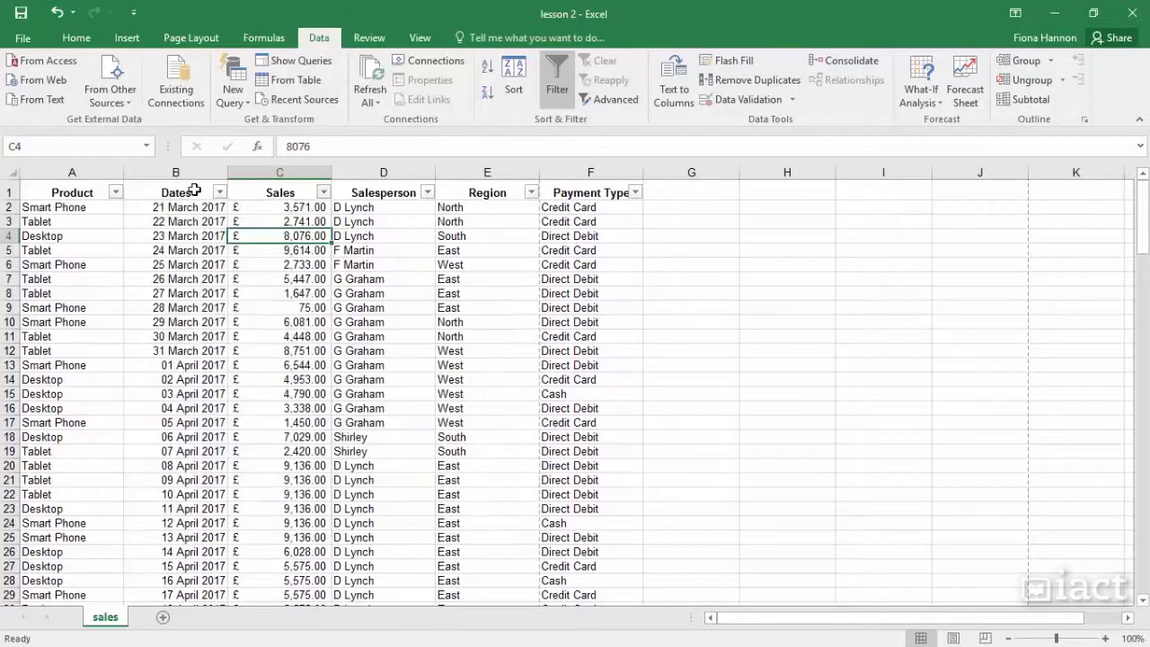
# - Examine the date filter conditions offered for the Dates column, leaving the list unfiltered
pyautogui.click(219, 192)
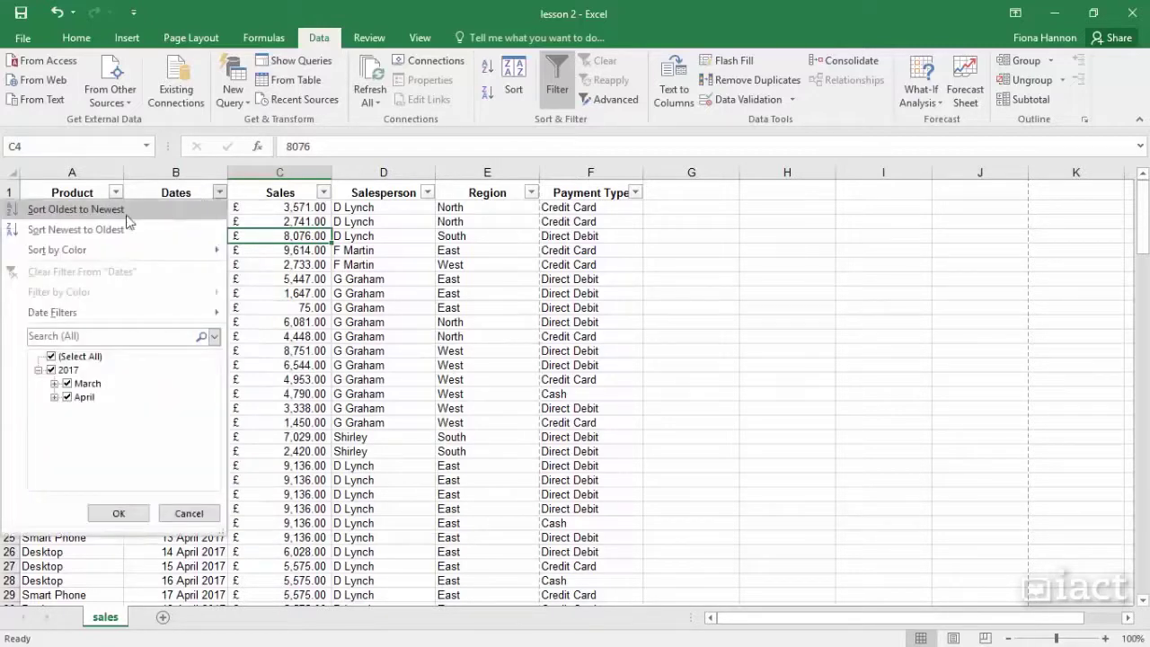
pyautogui.moveTo(68, 314)
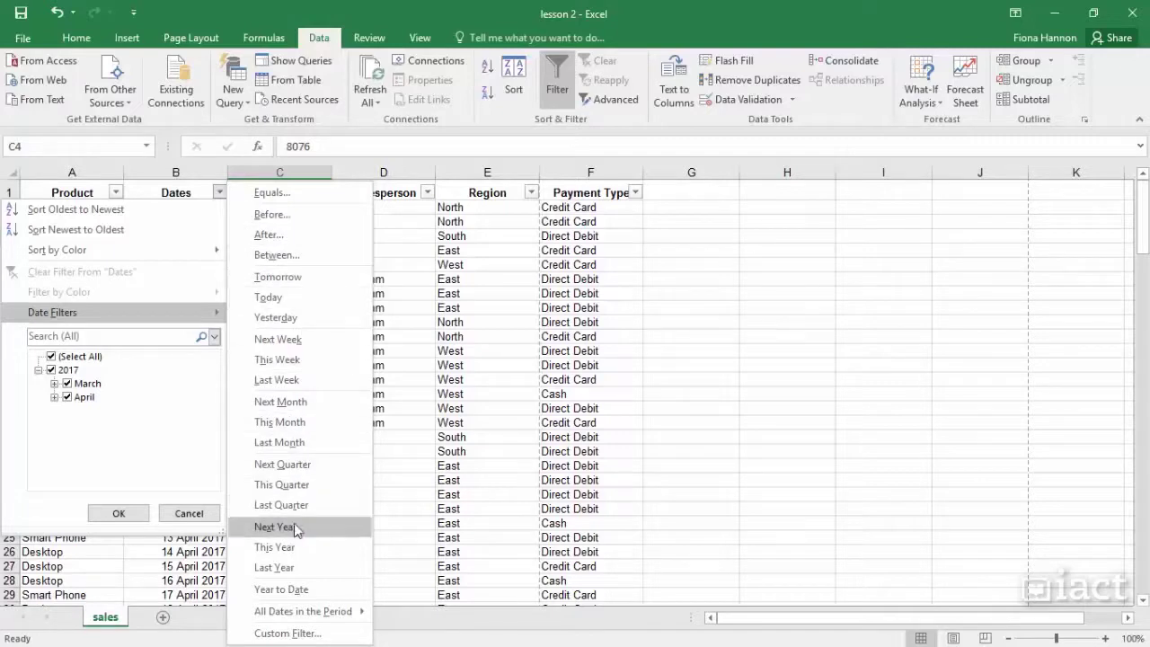
pyautogui.click(219, 193)
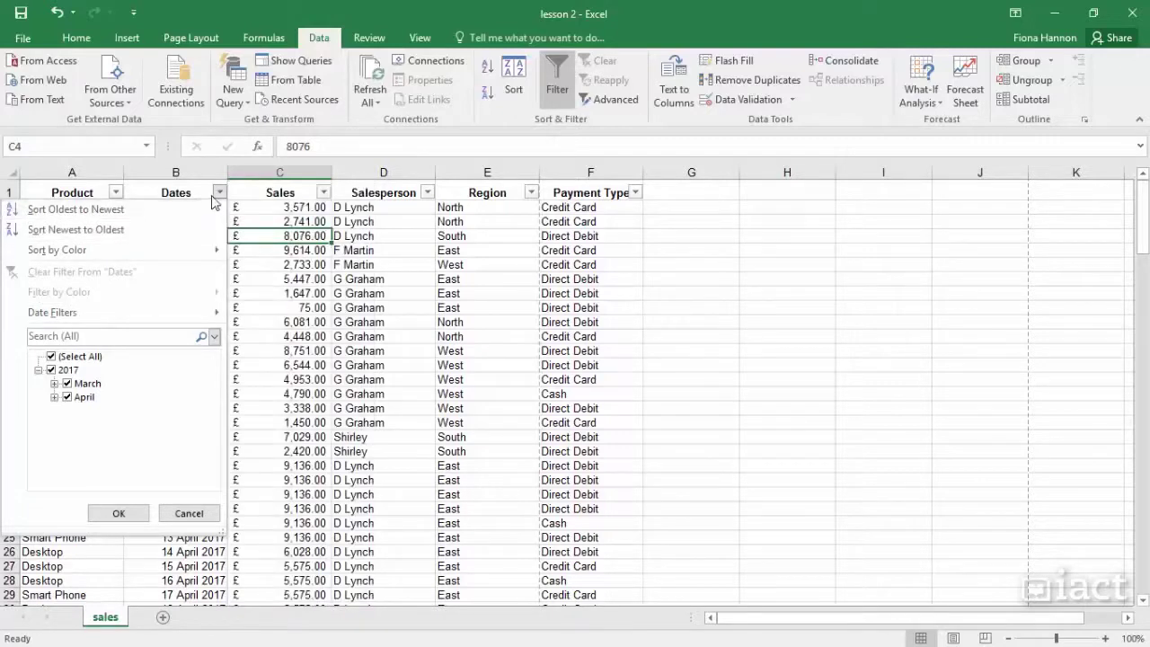
pyautogui.click(202, 262)
# - Turn off filtering for the sales list so the header row has no filter arrows
pyautogui.click(290, 254)
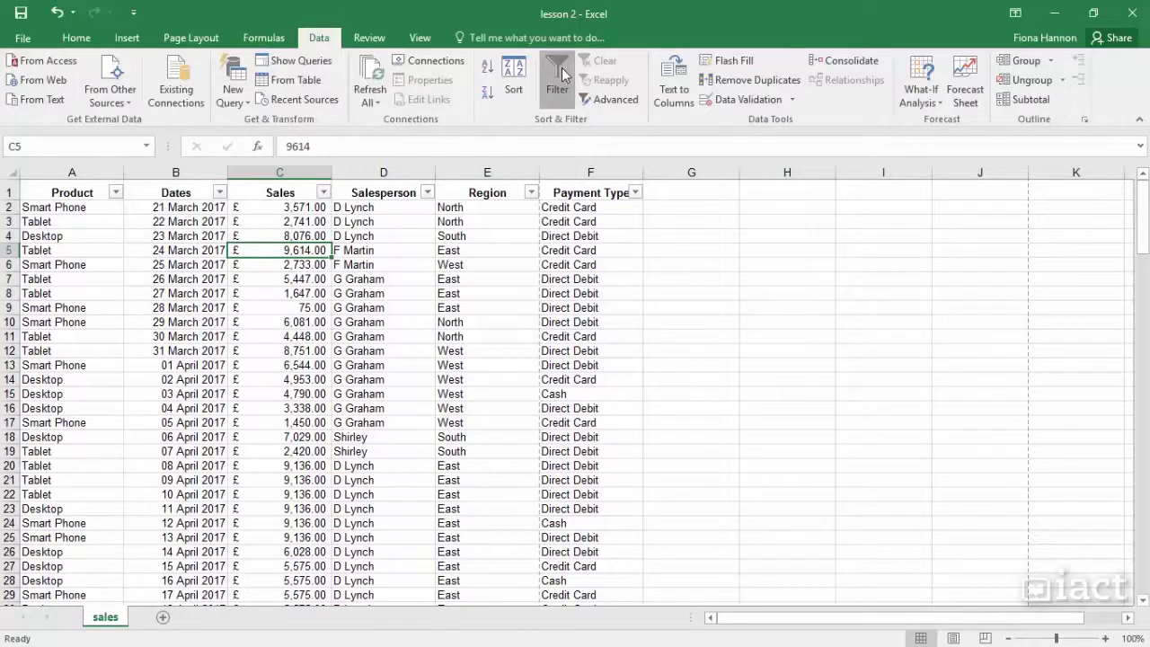
pyautogui.click(561, 70)
pyautogui.click(545, 246)
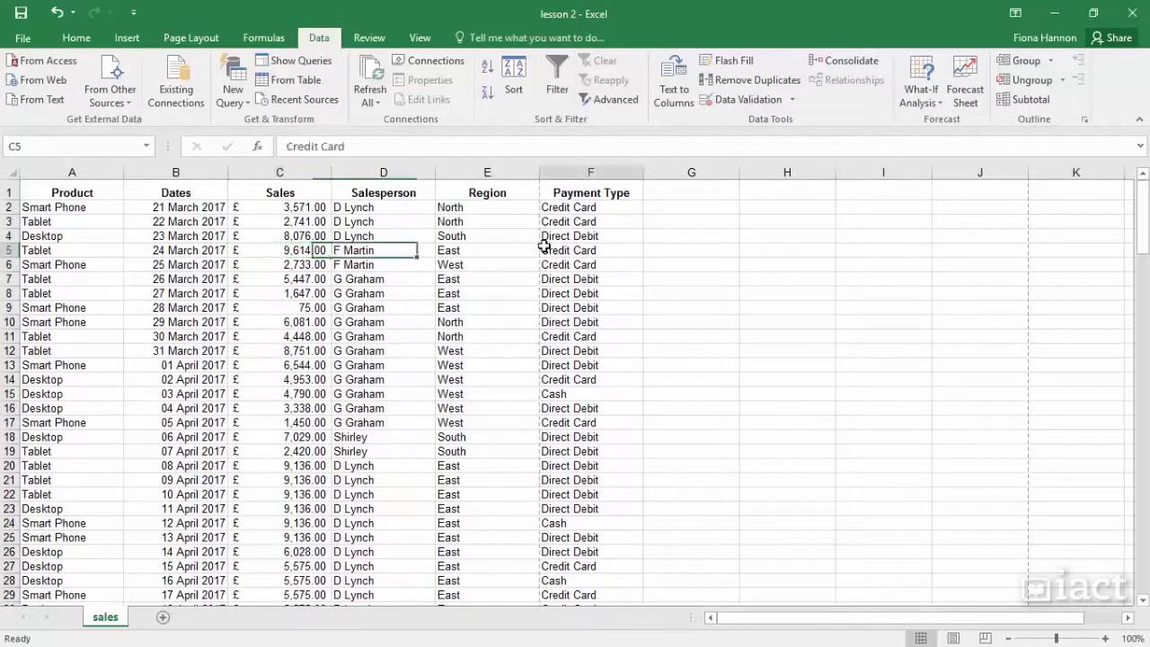